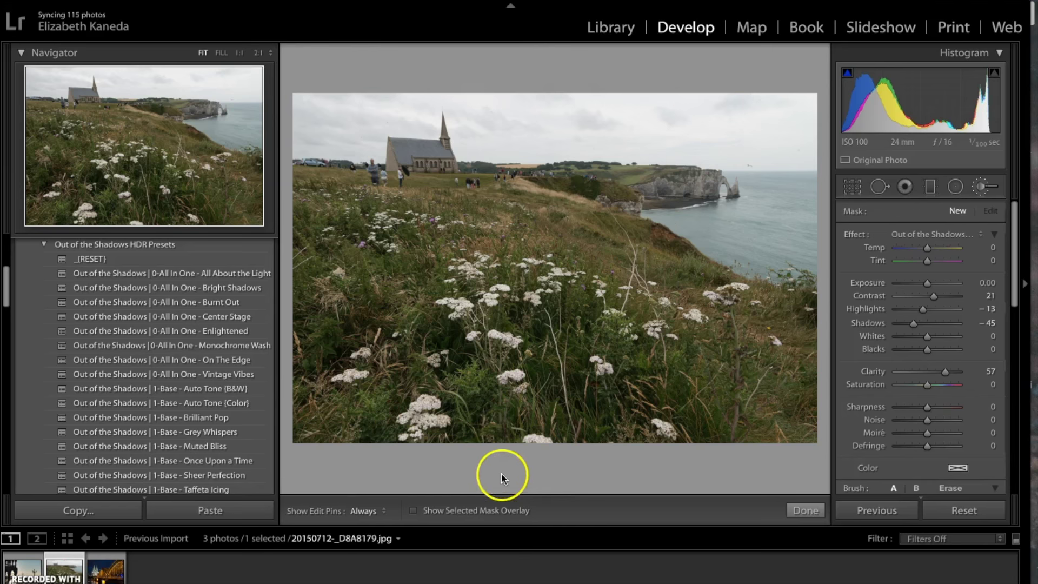
Step: Apply the Out of the Shadows "7-HDR - Clean High Dynamic..." preset to the coastal church photo
scroll(259, 385, down, 10)
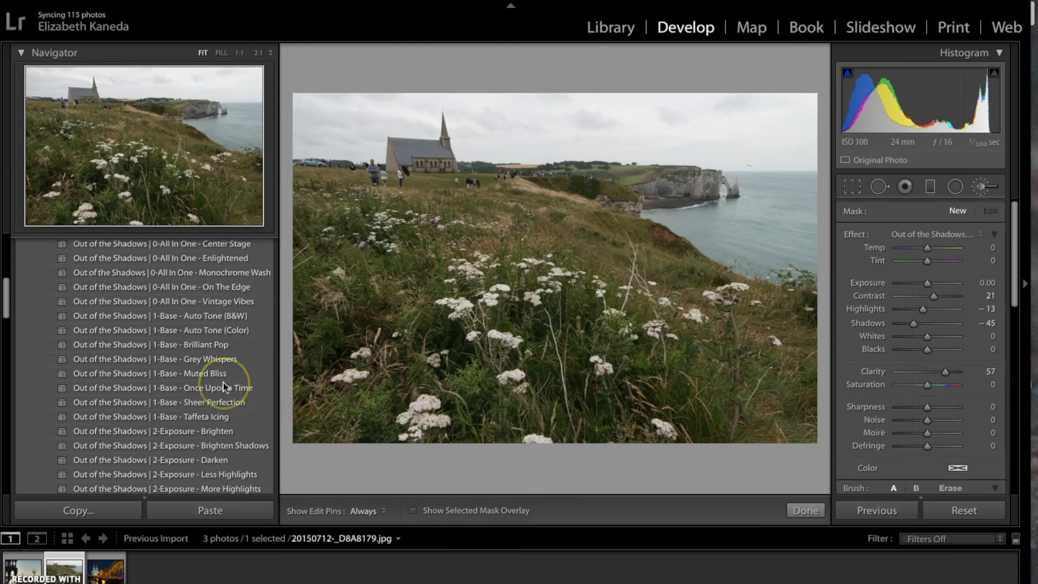
scroll(225, 385, down, 12)
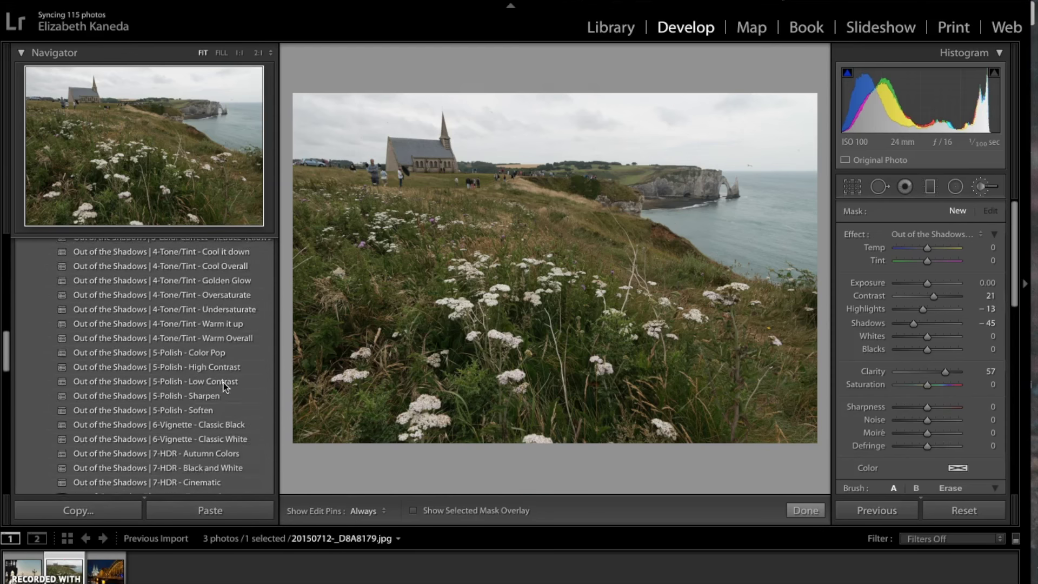
scroll(224, 385, down, 4)
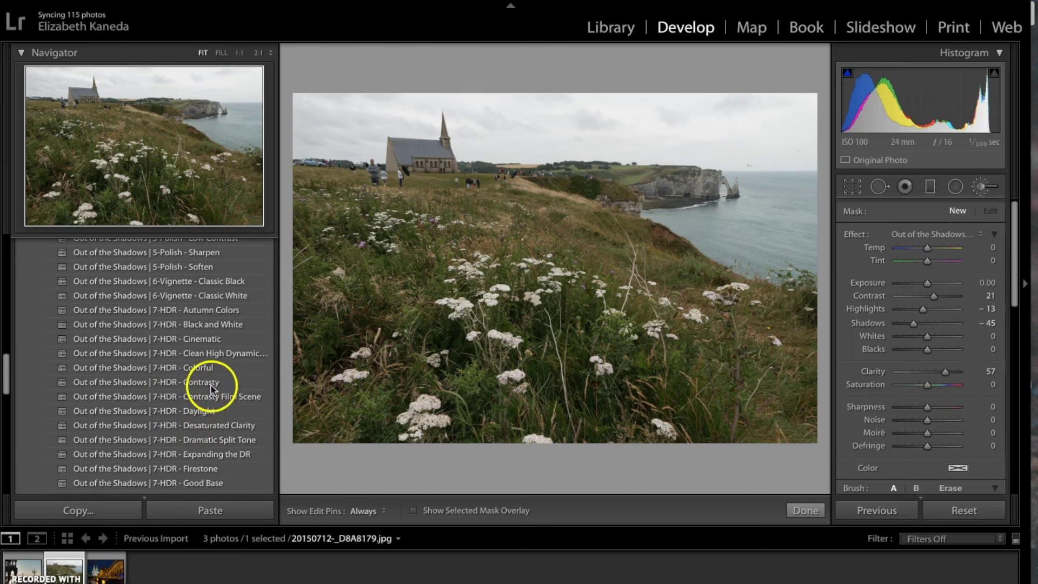
click(204, 354)
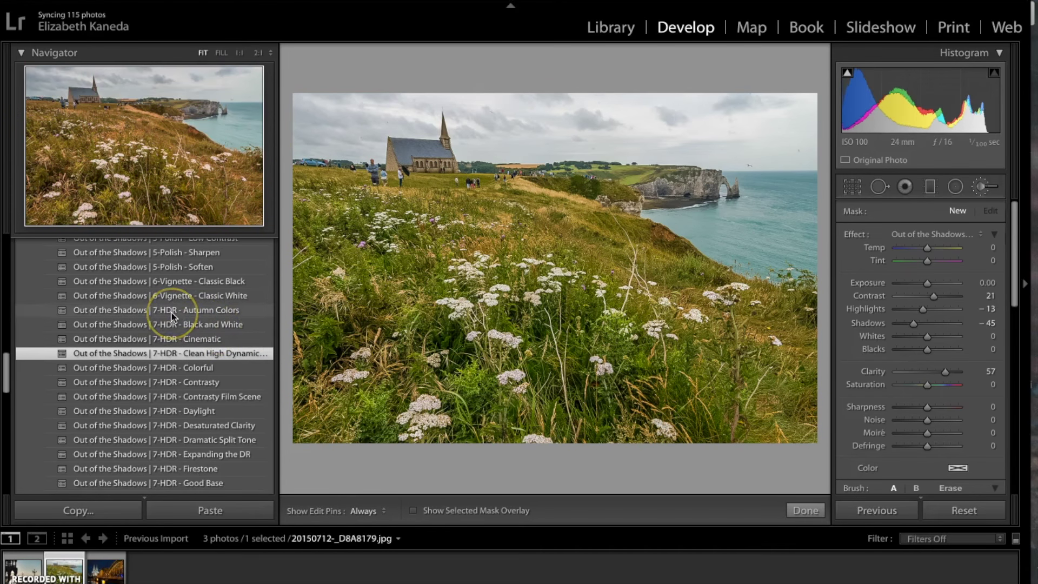
Step: Add the "5-Polish - Color Pop" and "4-Tone/Tint - Oversaturate" presets on top of the HDR look
scroll(172, 316, up, 3)
scroll(172, 316, up, 2)
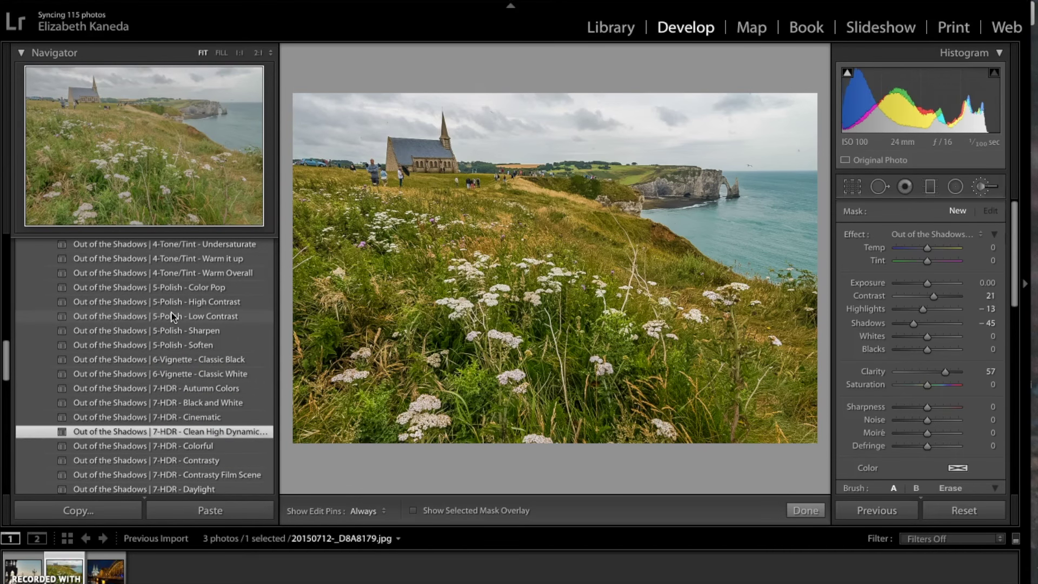
scroll(172, 316, up, 1)
click(172, 306)
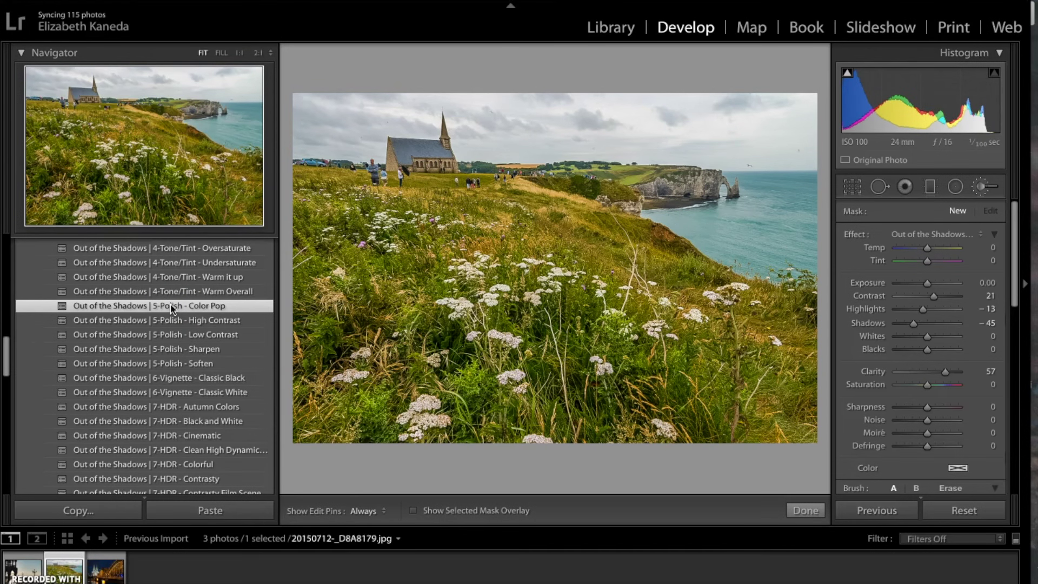
scroll(172, 308, up, 2)
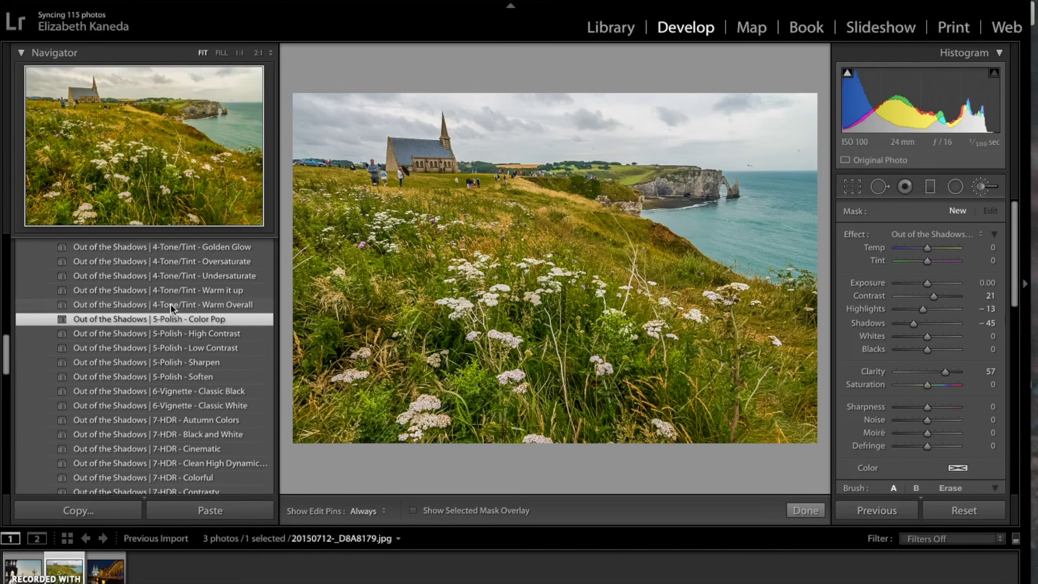
click(184, 267)
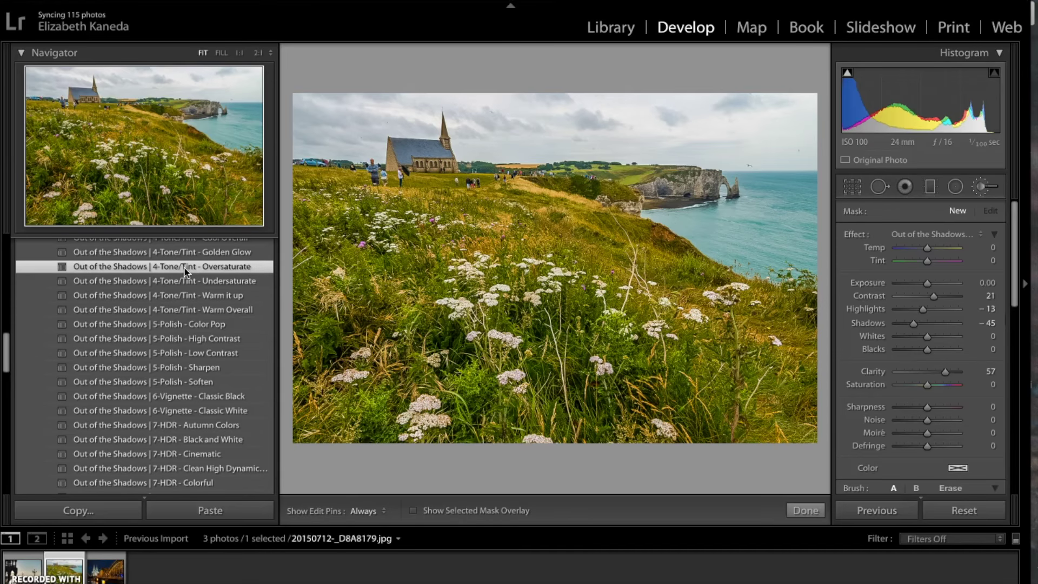
Step: Apply the "2-Exposure - Less Highlights" preset to the coastal photo
scroll(185, 271, up, 4)
scroll(185, 273, up, 11)
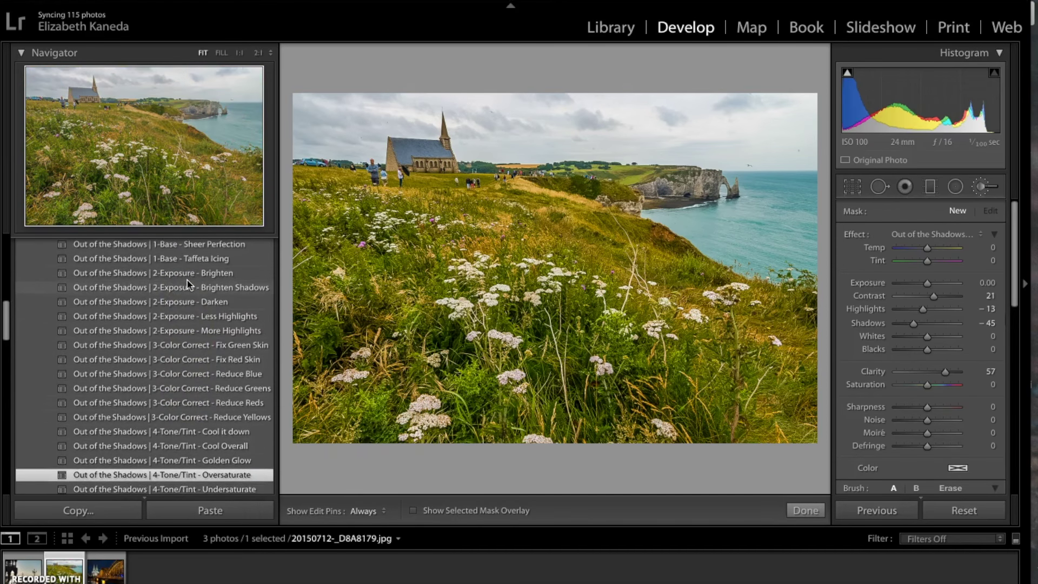
scroll(187, 280, up, 1)
click(204, 327)
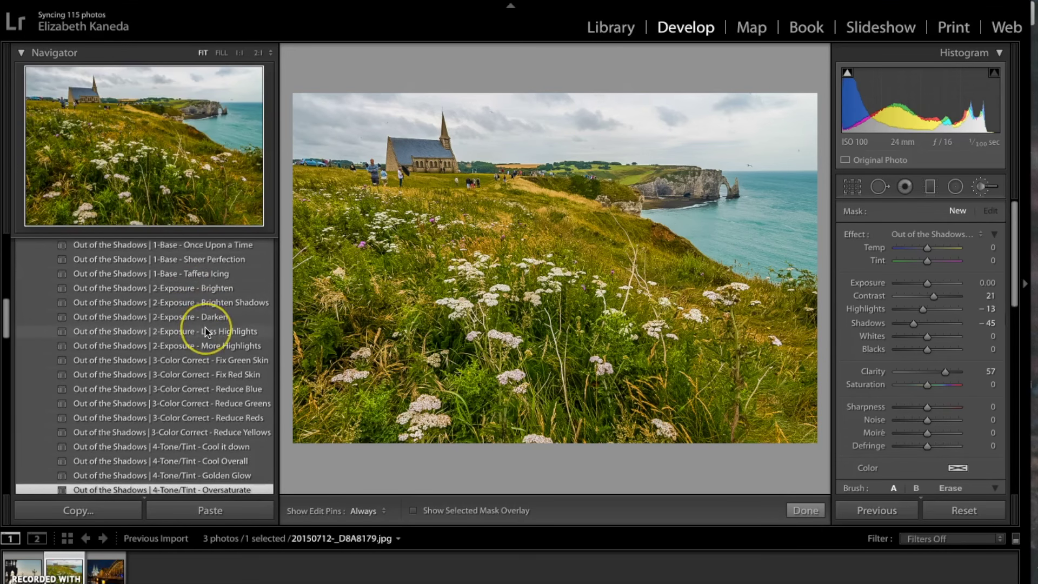
click(206, 332)
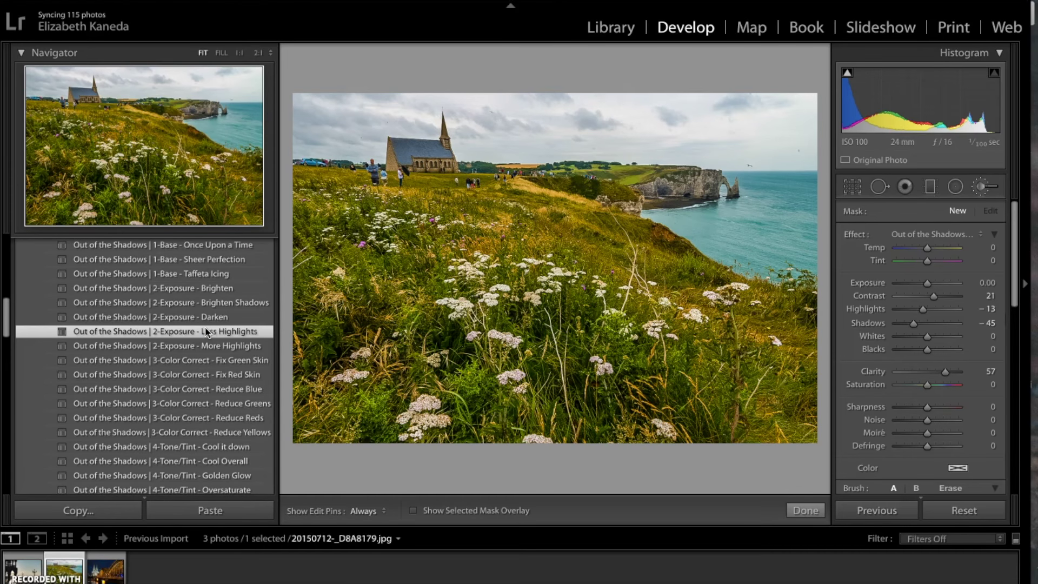
Step: Compare the edited coastal photo with its unedited Before version
click(624, 283)
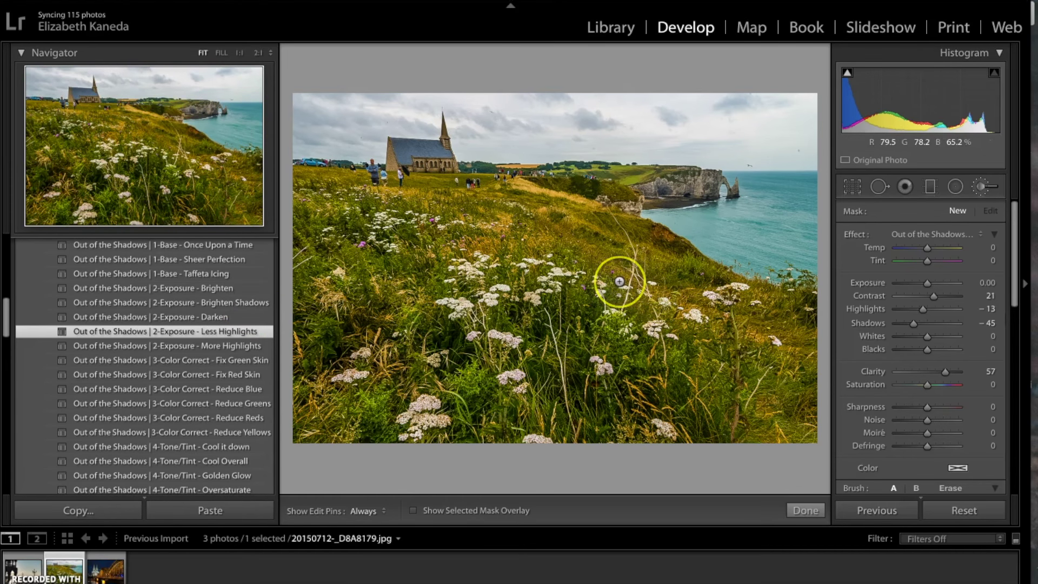
key(backslash)
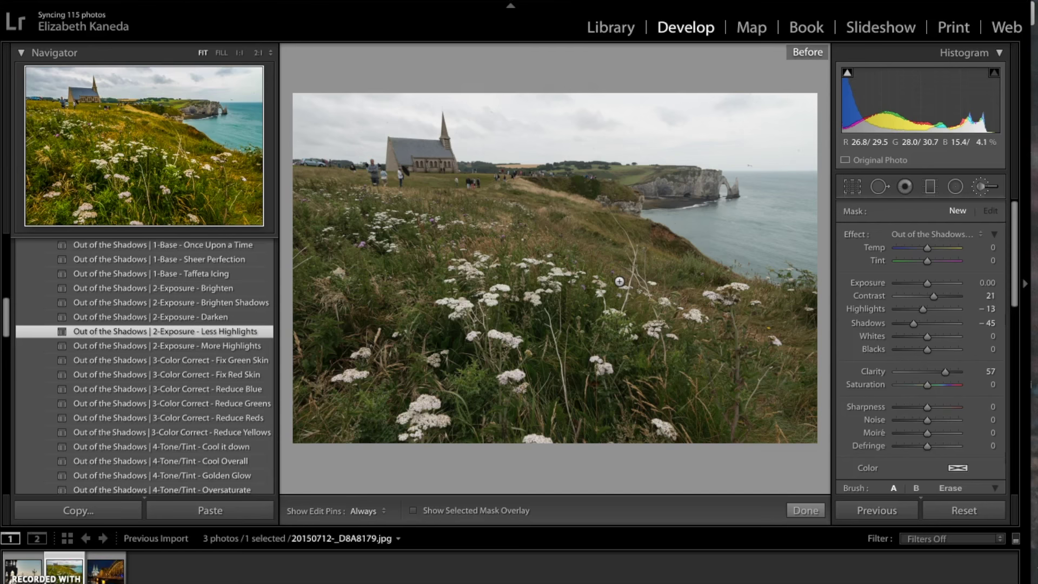
key(backslash)
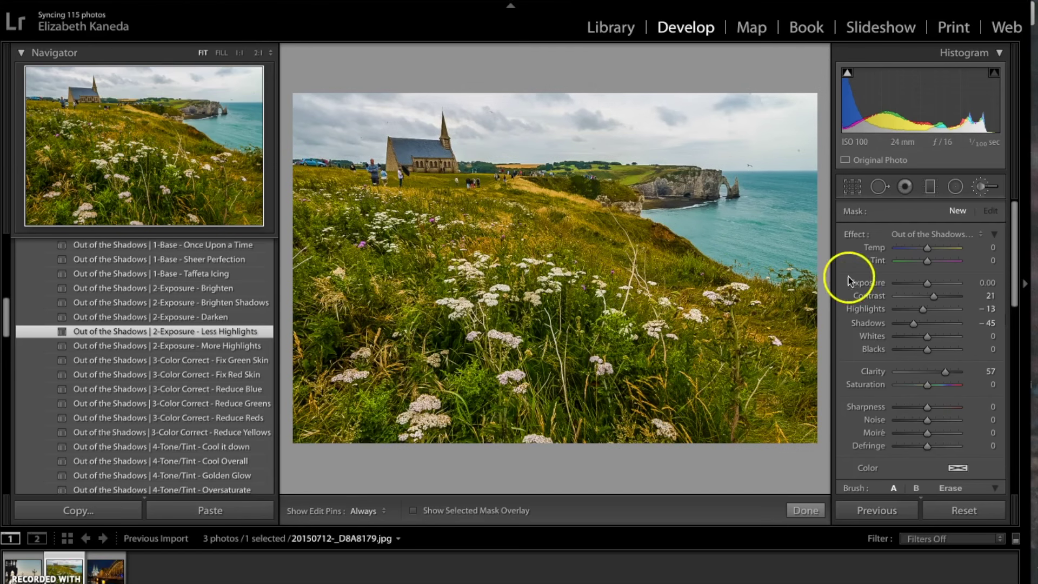
Step: Set the Adjustment Brush effect to "Out of the Shadows HDR | HDR Sky - Subtle Definition"
click(981, 186)
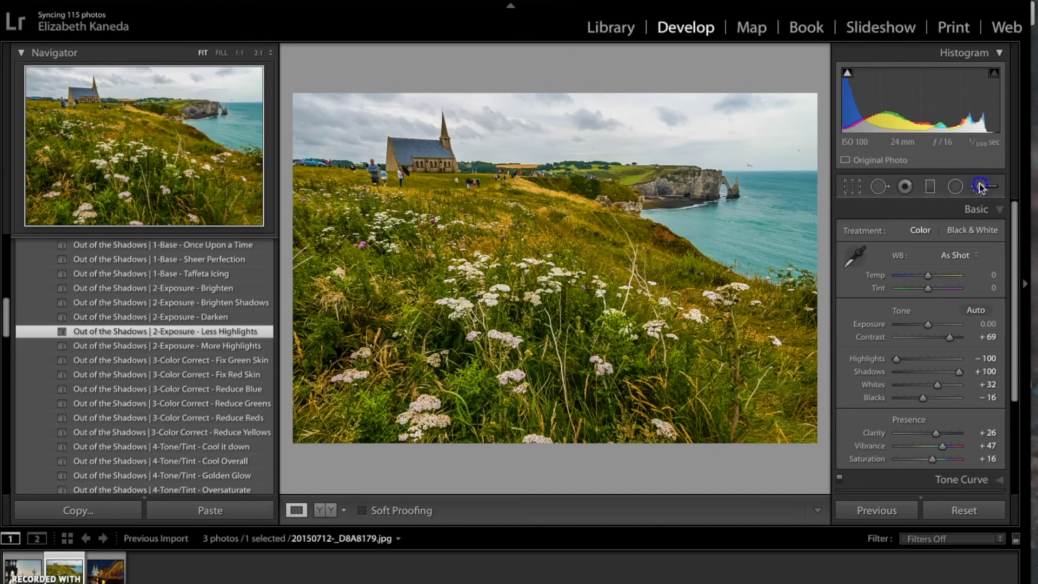
click(982, 186)
click(941, 233)
scroll(941, 233, up, 5)
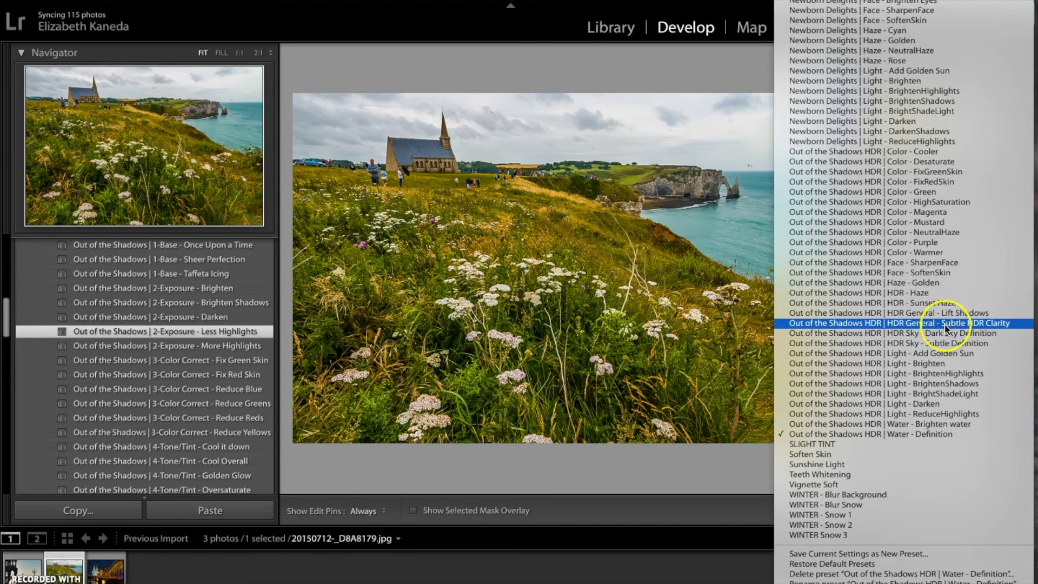
click(946, 343)
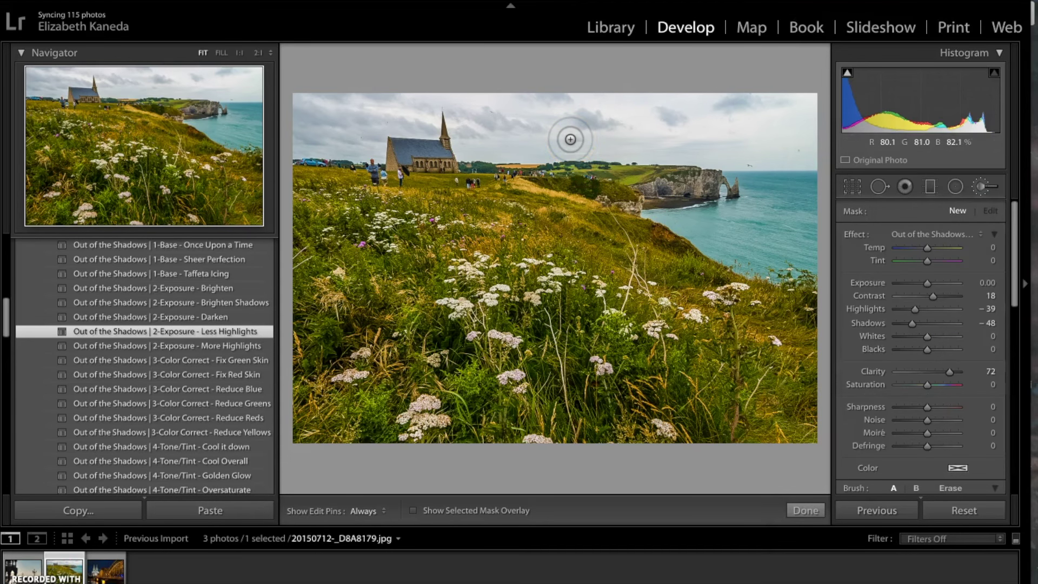
Step: Paint the Subtle Definition brush effect across the whole cloudy sky
mouse_move(571, 139)
mouse_down()
mouse_move(505, 116)
mouse_move(516, 101)
mouse_move(553, 127)
mouse_move(546, 140)
mouse_move(604, 134)
mouse_move(639, 146)
mouse_move(628, 127)
mouse_move(719, 97)
mouse_move(791, 112)
mouse_move(780, 107)
mouse_move(782, 130)
mouse_move(767, 152)
mouse_move(801, 154)
mouse_move(679, 154)
mouse_move(474, 117)
mouse_move(320, 114)
mouse_move(329, 146)
mouse_move(308, 131)
mouse_move(324, 120)
mouse_move(417, 110)
mouse_move(306, 116)
mouse_move(345, 150)
mouse_move(406, 110)
mouse_move(486, 113)
mouse_move(475, 125)
mouse_move(644, 110)
mouse_move(772, 124)
mouse_move(787, 142)
mouse_move(805, 140)
mouse_move(713, 155)
mouse_move(477, 141)
mouse_up()
click(529, 118)
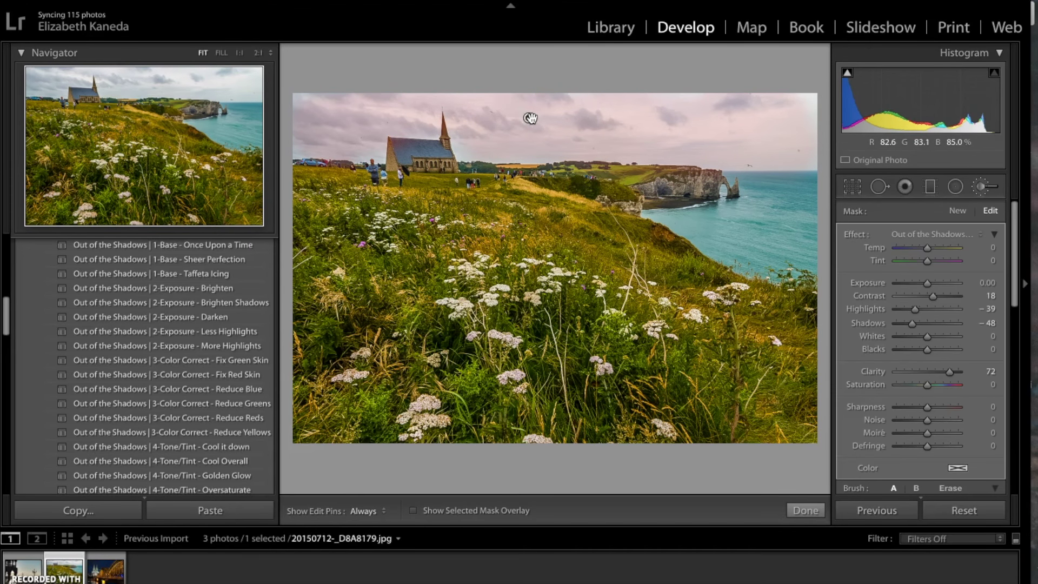
click(801, 84)
click(262, 112)
click(315, 104)
Step: Strengthen the sky mask by setting exposure to -0.42, contrast to 48 and shadows to -72
click(899, 209)
mouse_move(933, 296)
mouse_down()
mouse_move(943, 302)
mouse_move(924, 288)
mouse_up()
drag(912, 322, 907, 325)
Step: Start a new brush mask with the "Out of the Shadows HDR | Water - Definition" effect
click(958, 216)
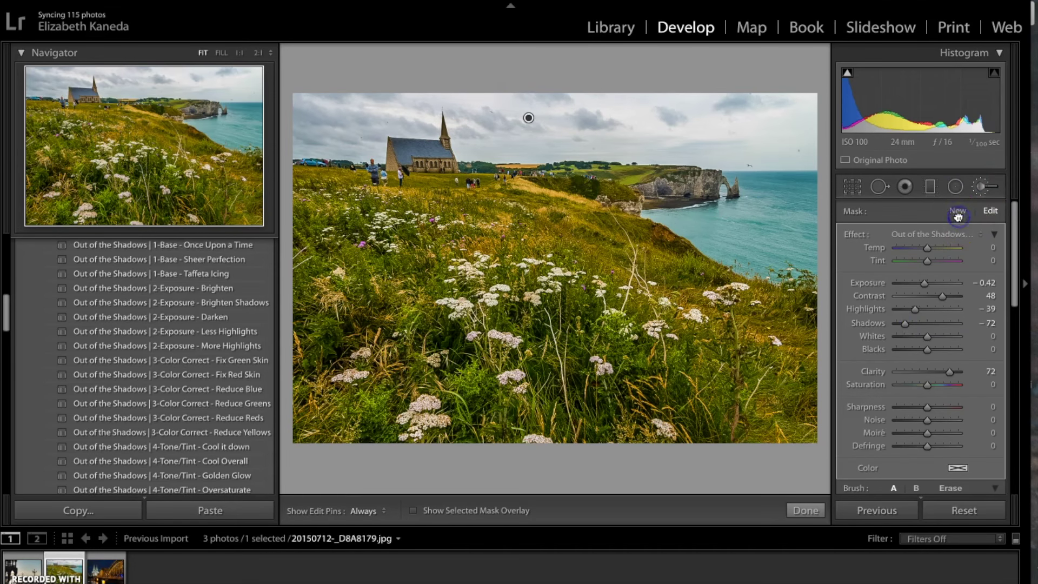
click(958, 215)
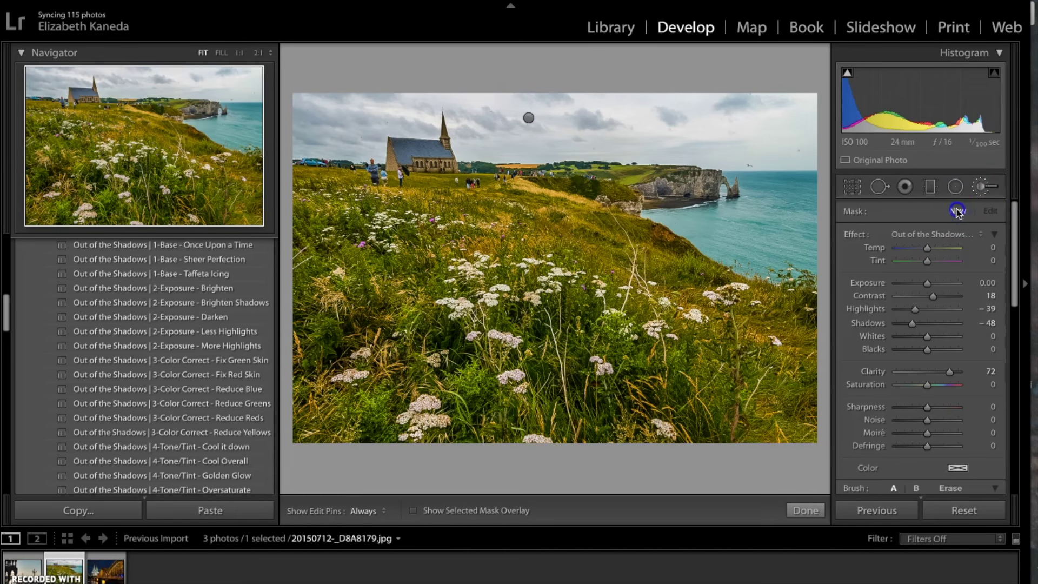
click(953, 236)
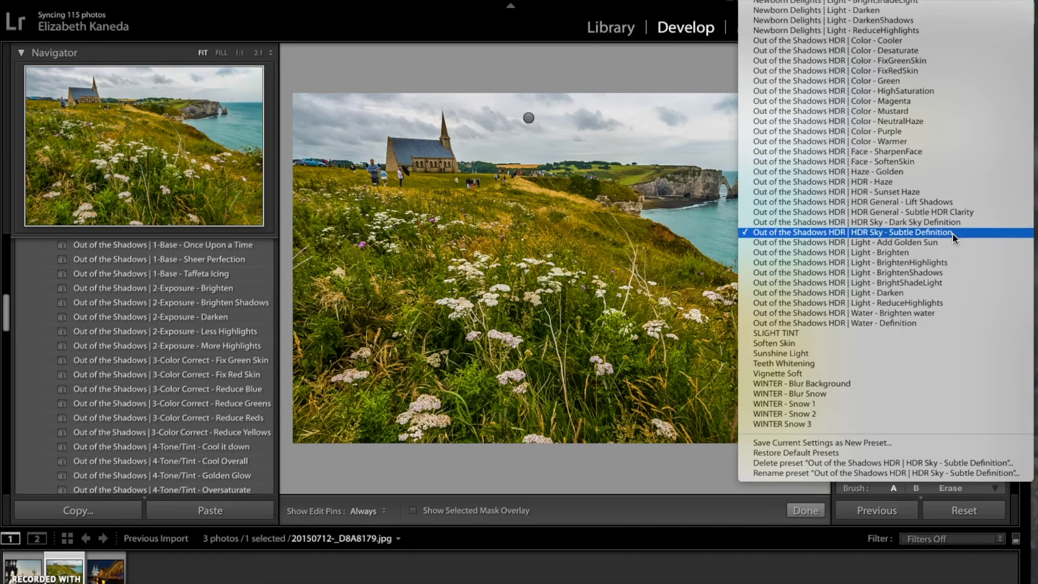
drag(953, 237, 925, 314)
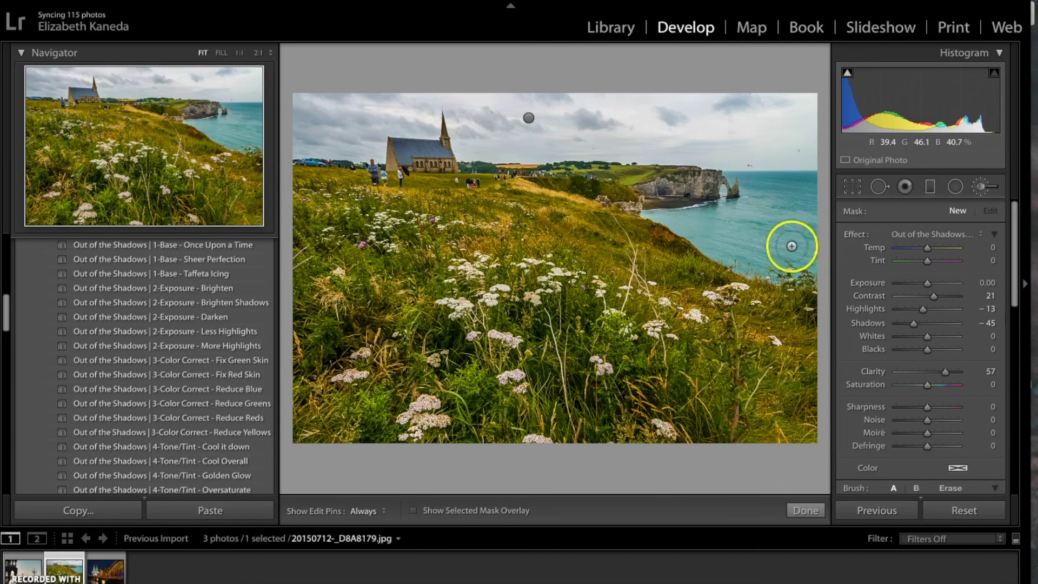
Step: Paint the Water - Definition effect over the sea with the edit pins hidden, and fine-tune the water mask's tonal settings
key(h)
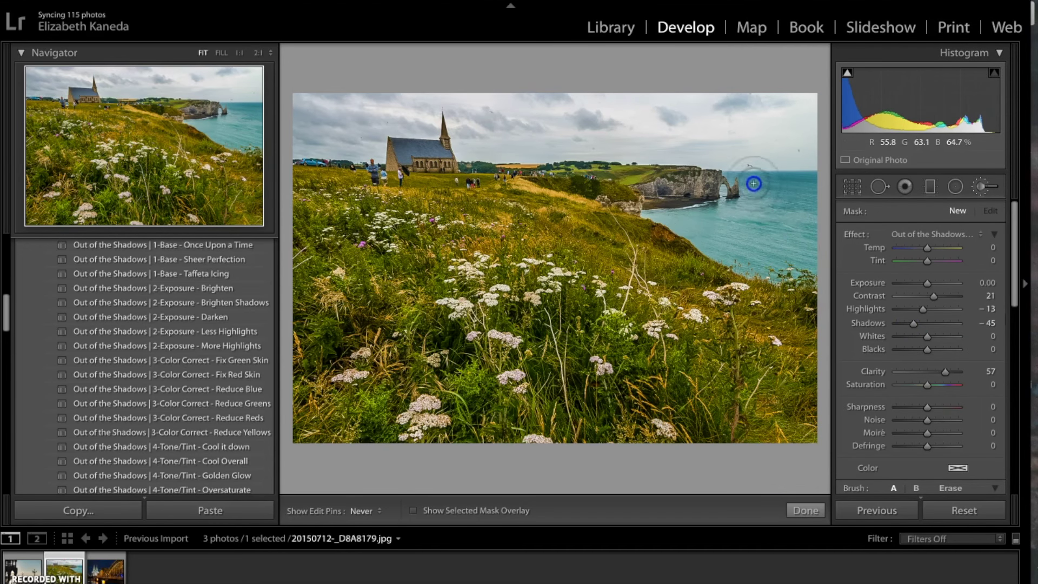
click(750, 239)
mouse_move(750, 239)
mouse_down()
mouse_move(800, 235)
mouse_move(780, 273)
mouse_move(768, 260)
mouse_move(795, 217)
mouse_move(745, 214)
mouse_move(772, 204)
mouse_move(751, 186)
mouse_move(774, 184)
mouse_move(806, 189)
mouse_move(811, 247)
mouse_up()
mouse_move(730, 246)
mouse_down()
mouse_move(668, 220)
mouse_move(709, 222)
mouse_move(761, 199)
mouse_move(763, 187)
mouse_move(794, 224)
mouse_move(801, 263)
mouse_up()
drag(923, 323, 944, 300)
click(993, 186)
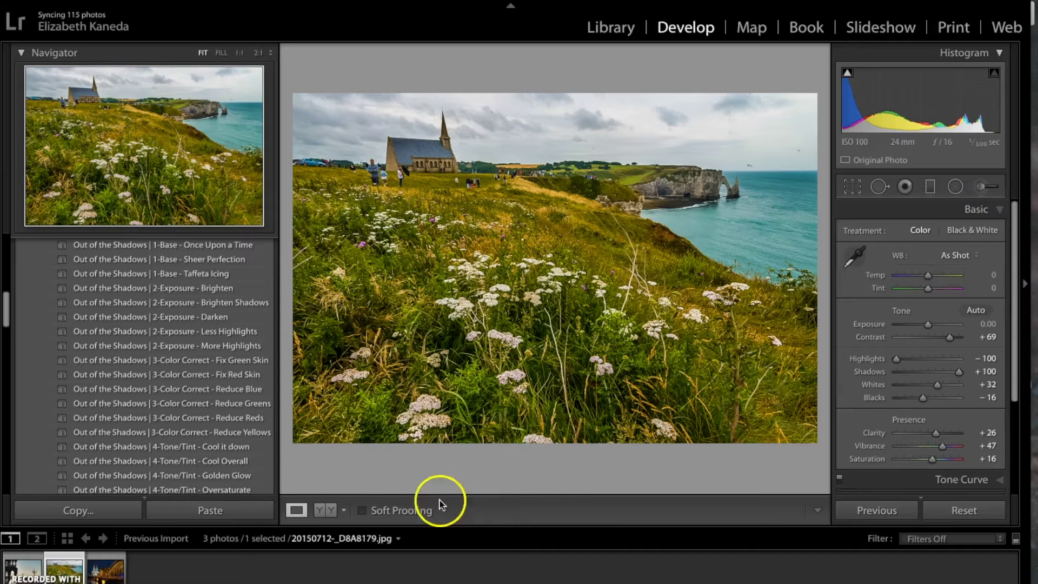
Step: Compare the coastal photo's before and after versions side by side, and return to the single-image view
click(325, 510)
click(392, 468)
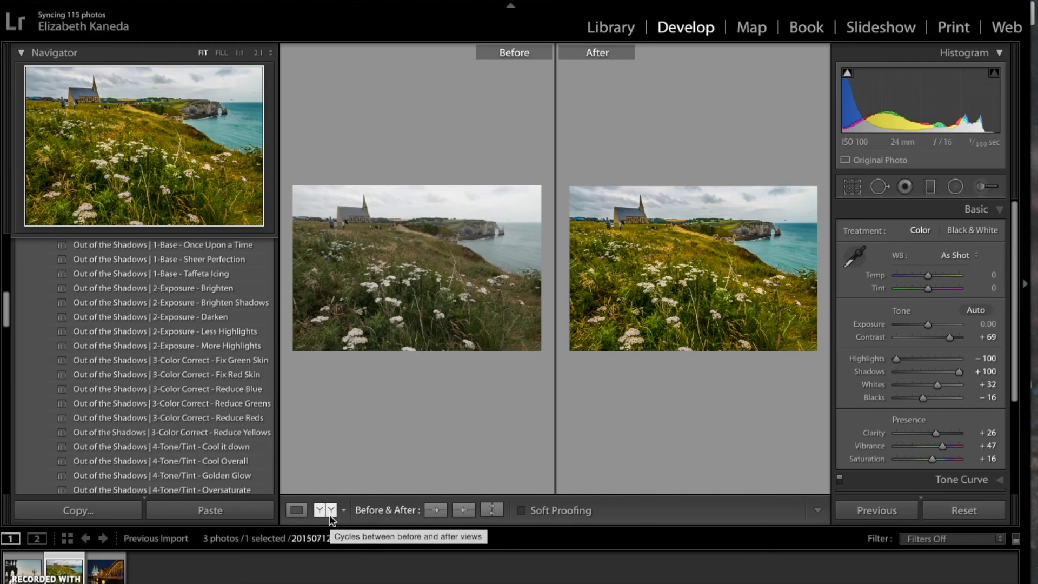
click(297, 510)
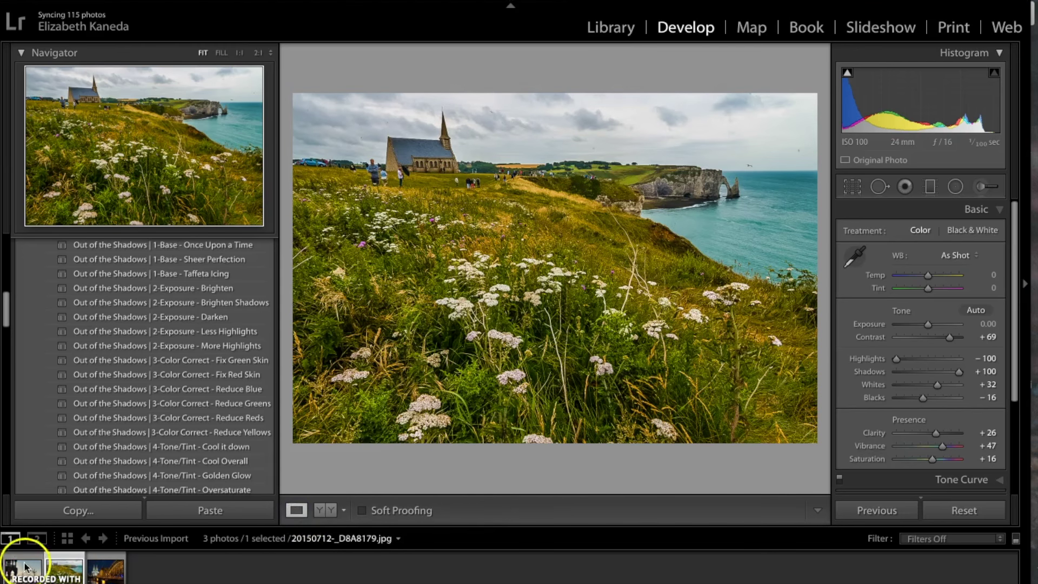
Step: Open the night bridge photo 20150715-_D8A8625.jpg and apply the Out of the Shadows "7-HDR - Standard" preset
click(105, 569)
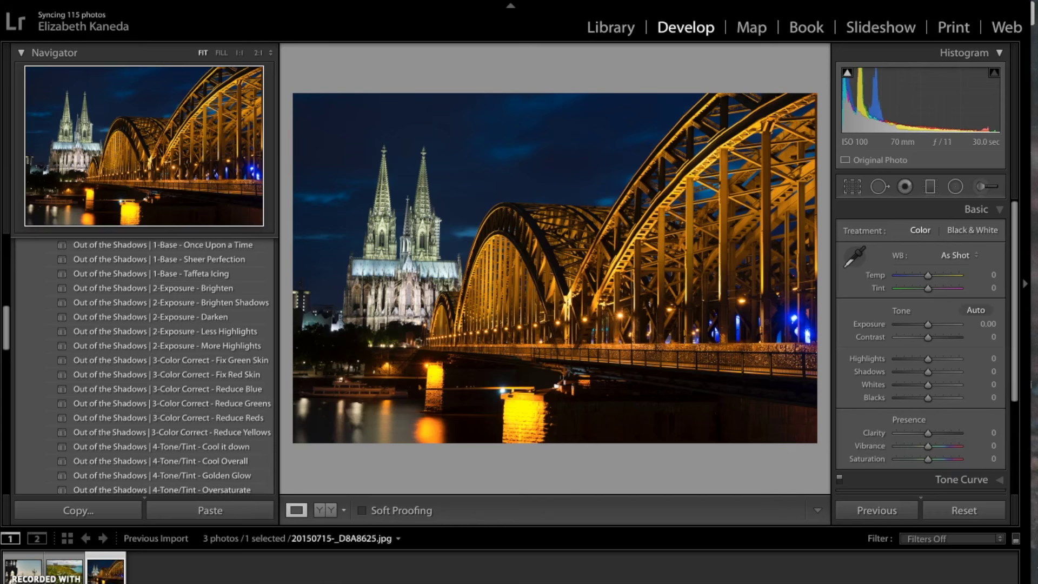
scroll(192, 403, down, 5)
scroll(194, 409, down, 4)
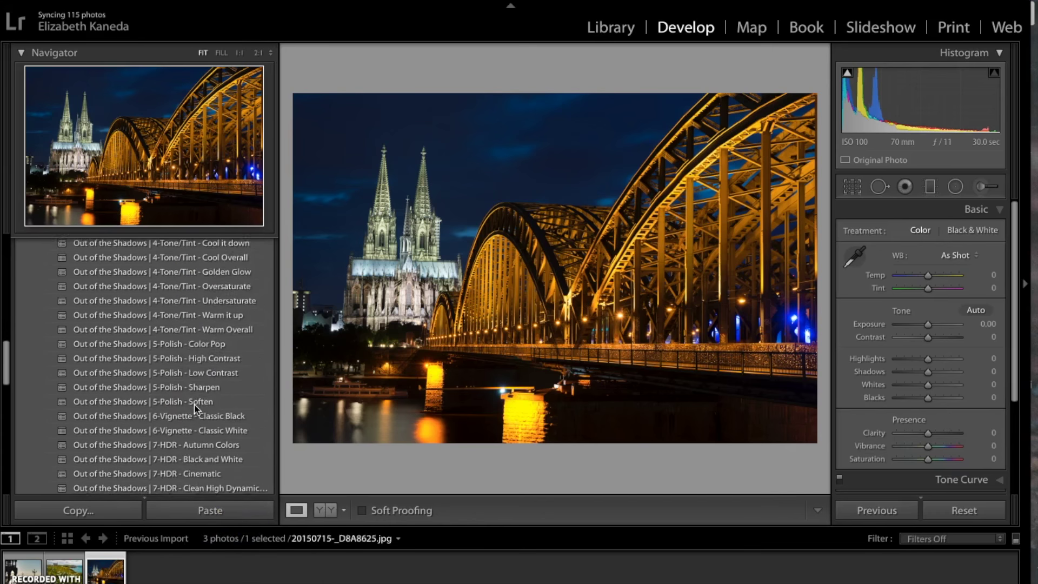
scroll(194, 409, down, 3)
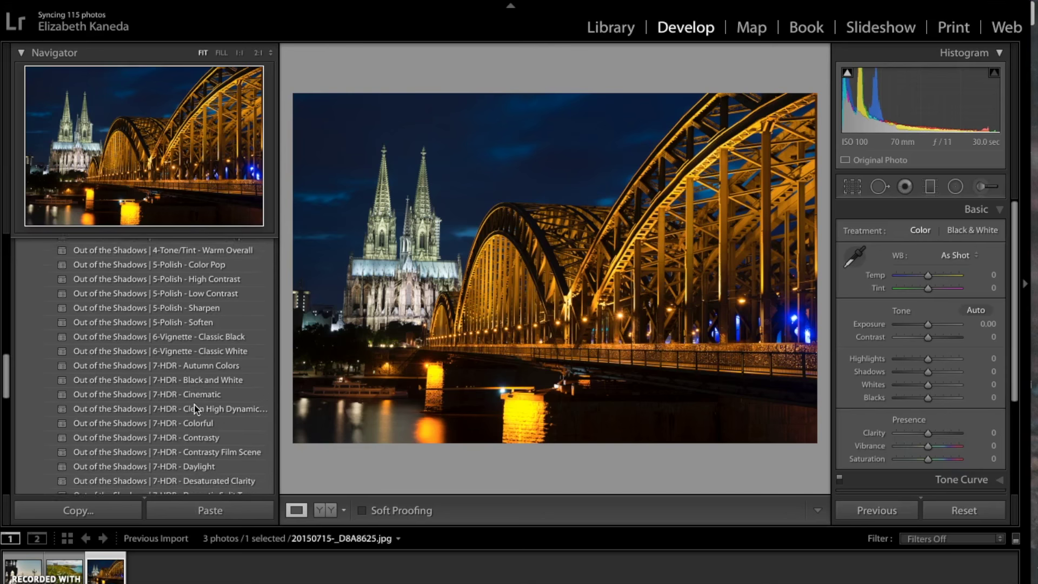
scroll(195, 409, down, 3)
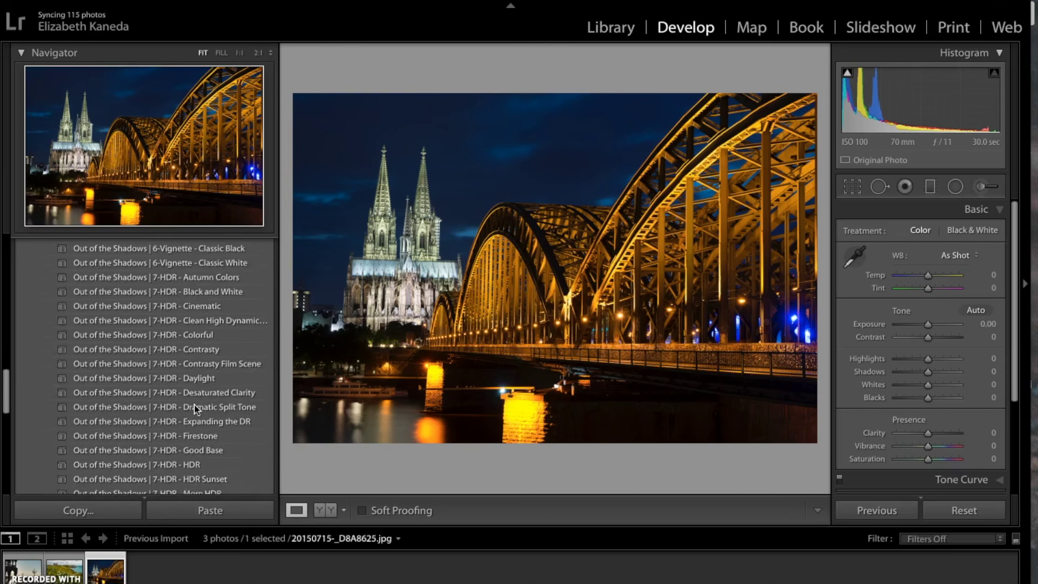
scroll(195, 410, down, 2)
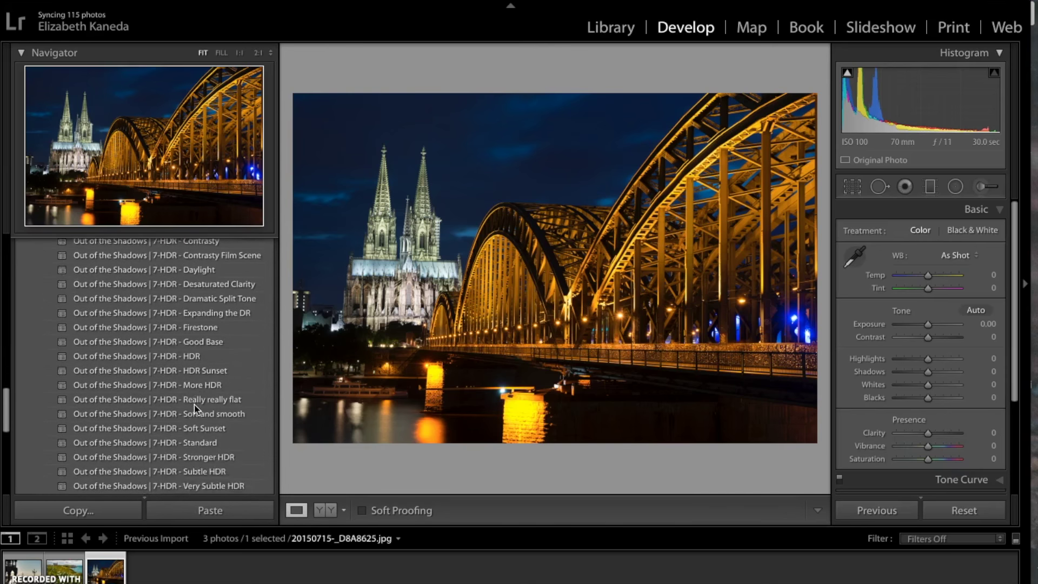
click(193, 439)
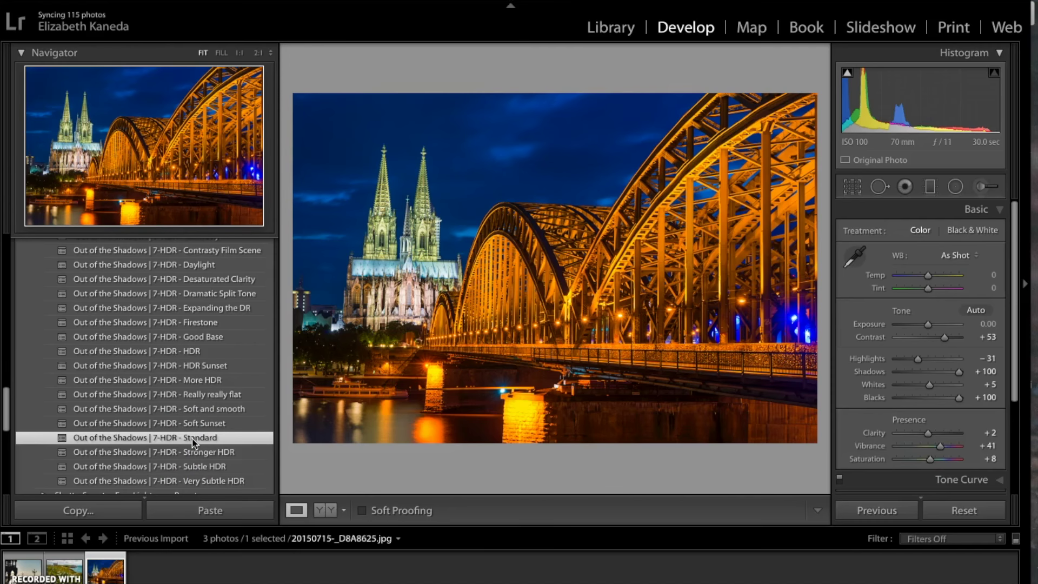
Step: Add the "5-Polish - Color Pop" preset to the night bridge photo
scroll(179, 352, up, 5)
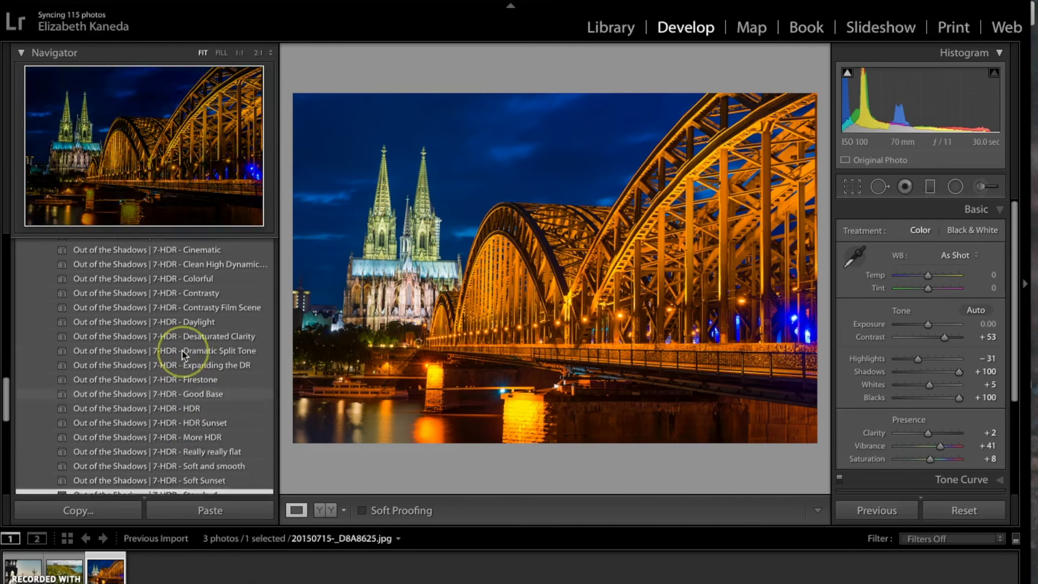
scroll(184, 354, up, 1)
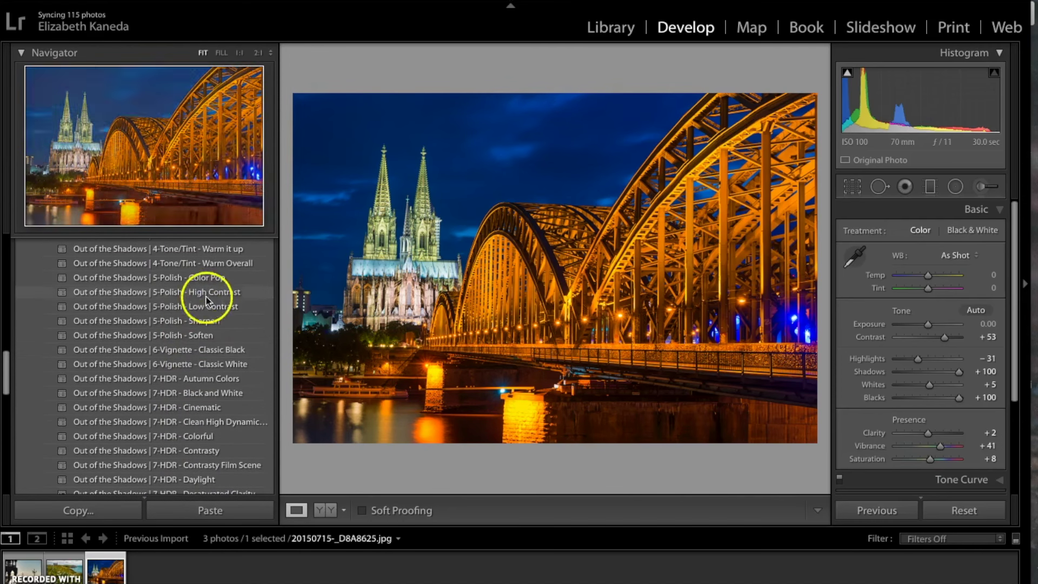
click(205, 281)
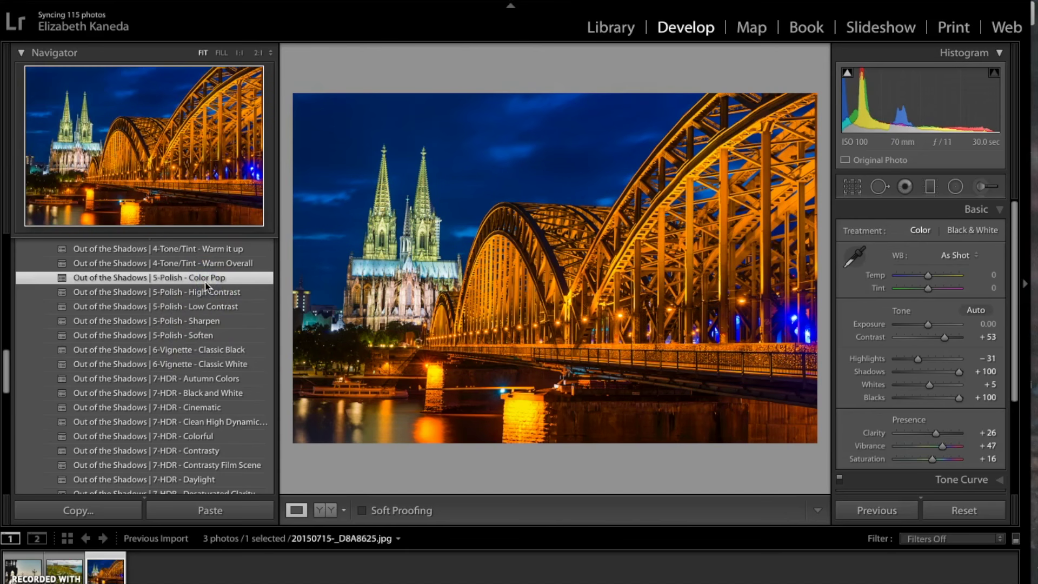
Step: Add the Out of the Shadows "2-Exposure - Less Highlights" preset to the night bridge photo
click(205, 284)
scroll(194, 319, up, 6)
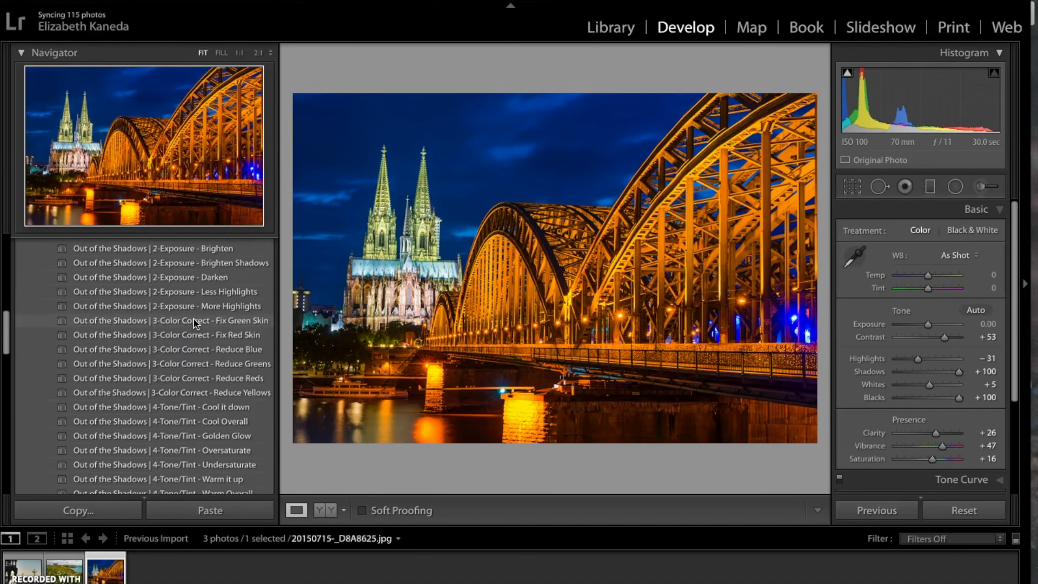
click(195, 290)
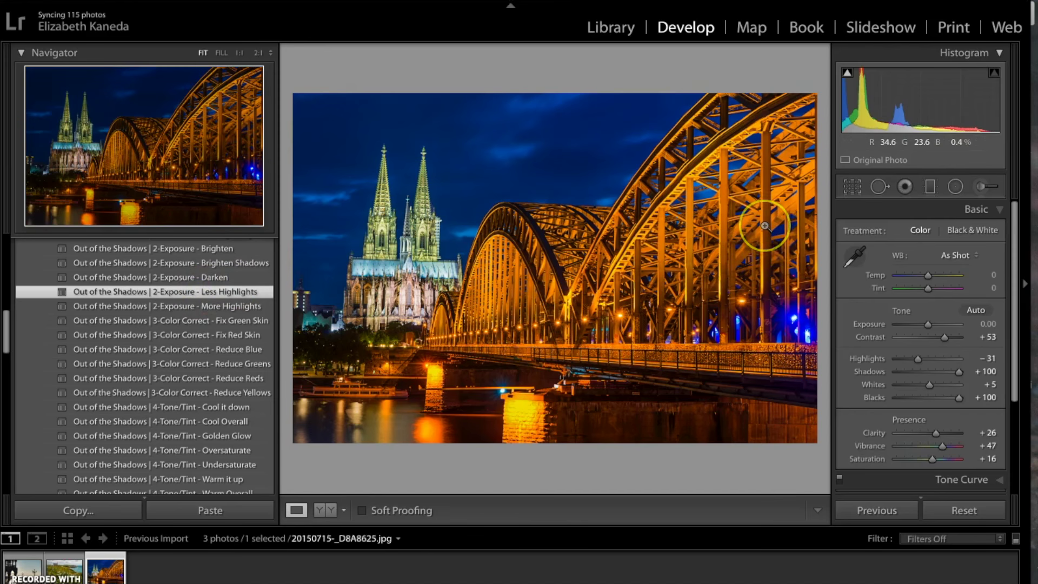
Step: Start a new adjustment brush mask with the Out of the Shadows HDR "HDR General - Lift Shadows" effect
click(987, 189)
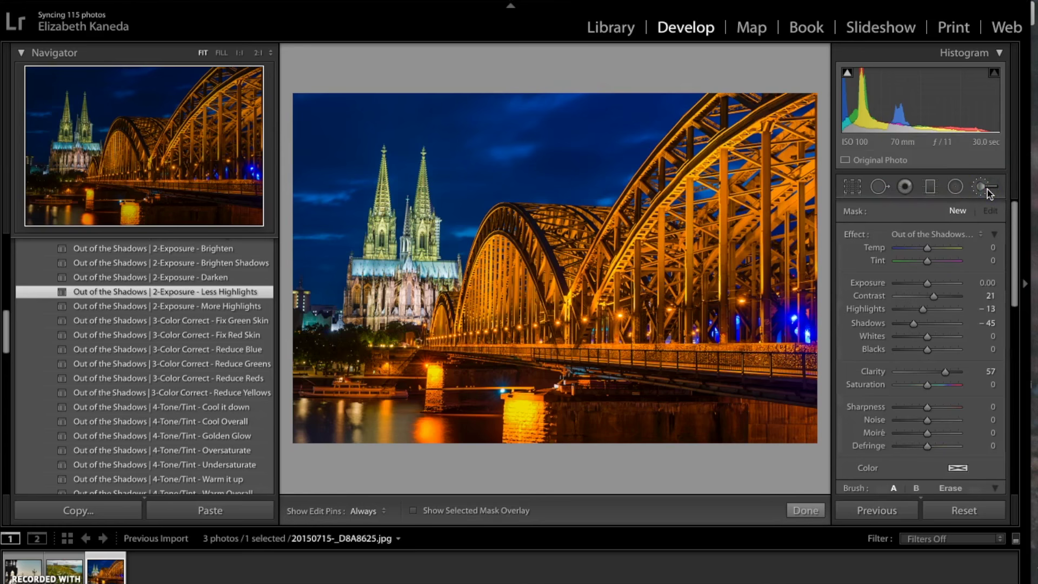
click(956, 214)
click(947, 235)
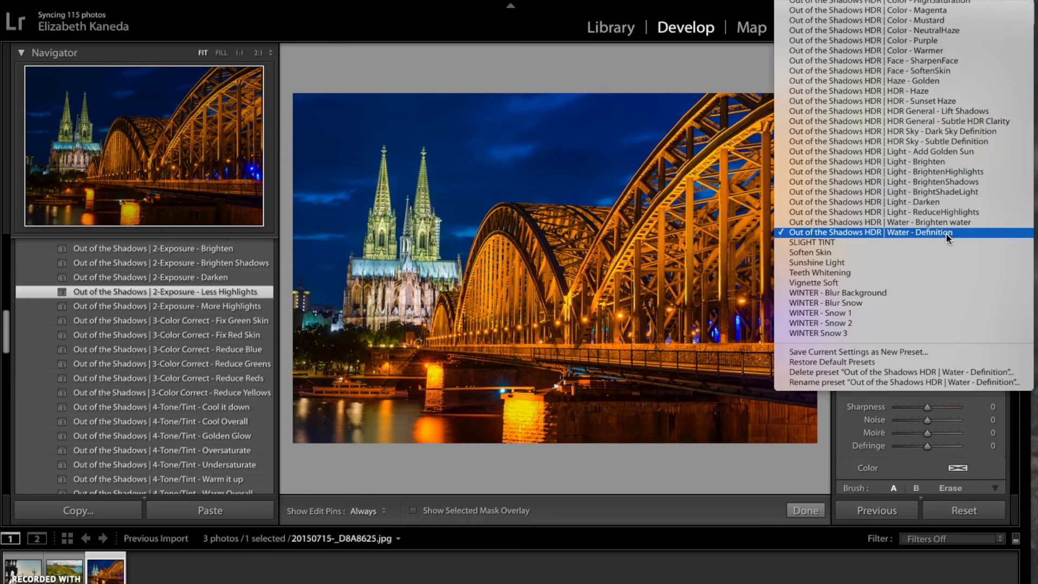
scroll(948, 236, up, 4)
scroll(946, 236, up, 16)
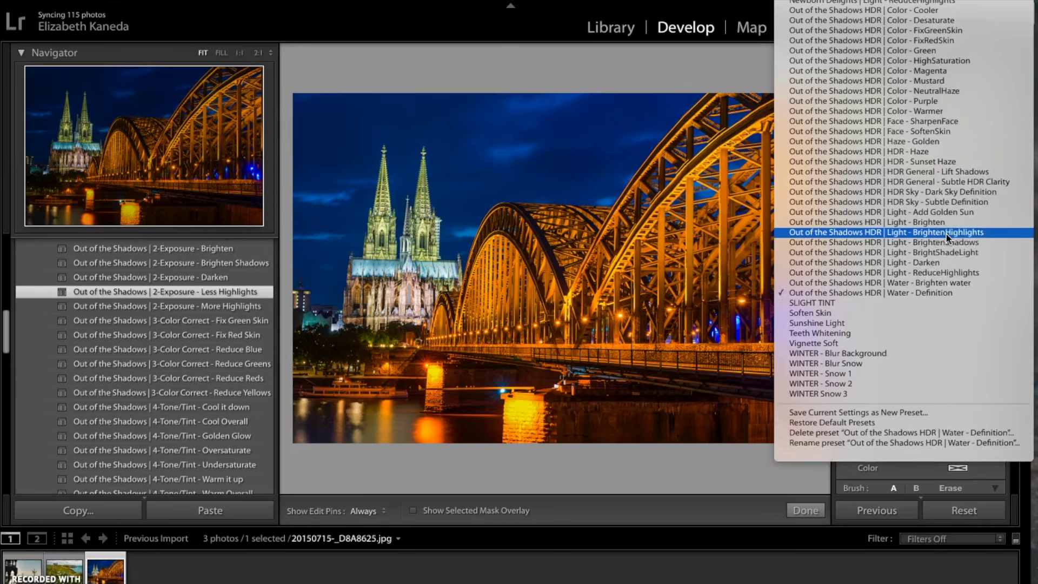
scroll(946, 236, up, 11)
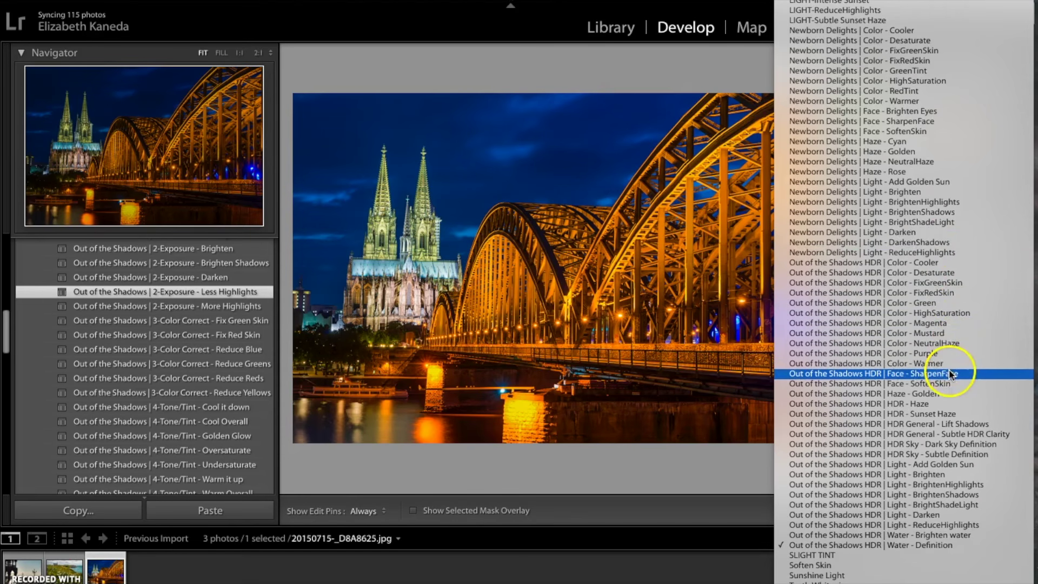
click(952, 424)
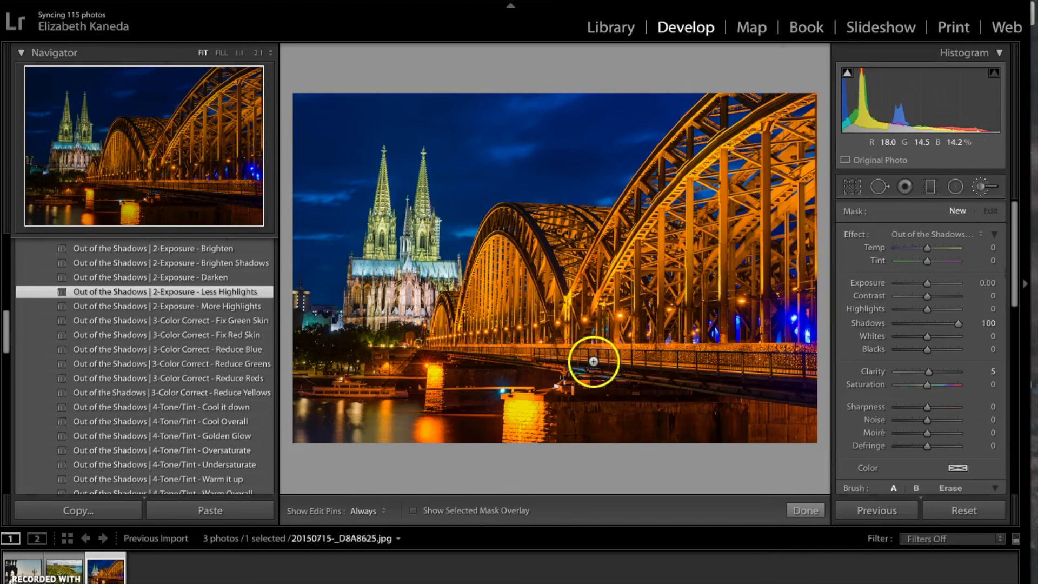
Step: Paint the Lift Shadows effect over the bridge's dark underside, the wall below it and the steel arches, with the edit pins hidden
click(681, 381)
click(790, 384)
key(h)
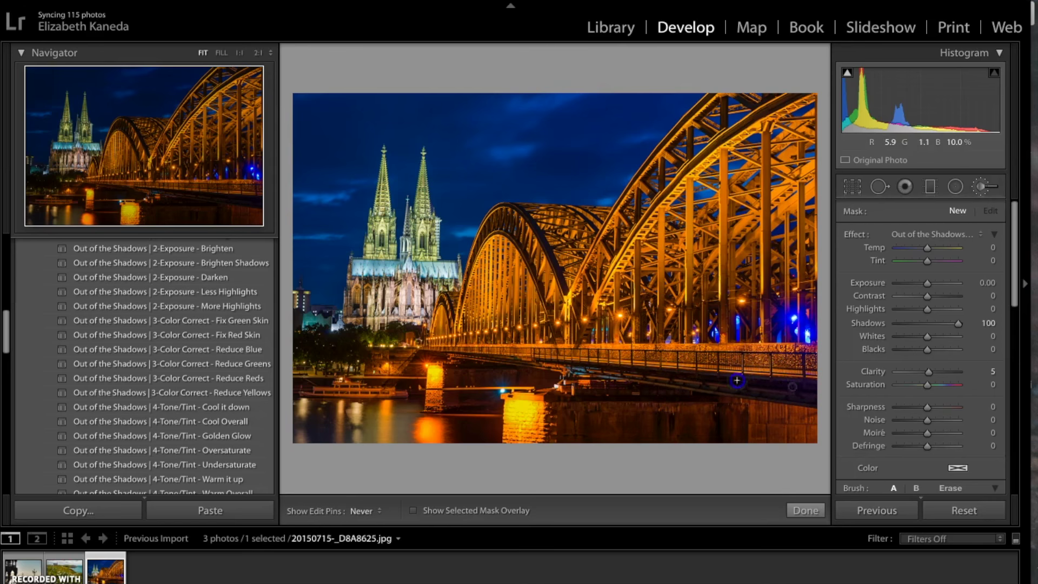
click(794, 389)
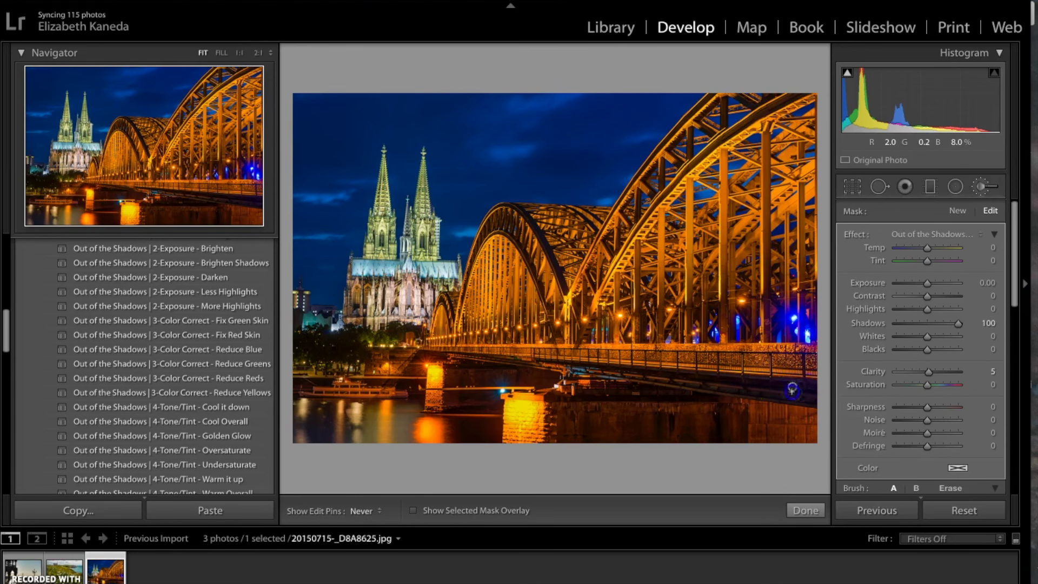
mouse_move(661, 396)
mouse_down()
mouse_move(723, 388)
mouse_move(656, 398)
mouse_move(705, 412)
mouse_move(601, 426)
mouse_move(701, 441)
mouse_up()
click(686, 227)
key(h)
click(717, 140)
click(580, 245)
key(h)
click(549, 283)
key(h)
Step: Extend the Lift Shadows mask over the far arch, riverbank, water and cathedral, and set the edit pins to always show
mouse_move(516, 228)
mouse_down()
mouse_move(478, 239)
mouse_move(459, 277)
mouse_up()
mouse_move(357, 349)
mouse_down()
mouse_move(315, 356)
mouse_move(369, 409)
mouse_up()
drag(425, 428, 484, 439)
click(441, 298)
click(422, 179)
mouse_move(414, 250)
mouse_down()
mouse_move(423, 169)
mouse_move(373, 228)
mouse_up()
key(h)
key(h)
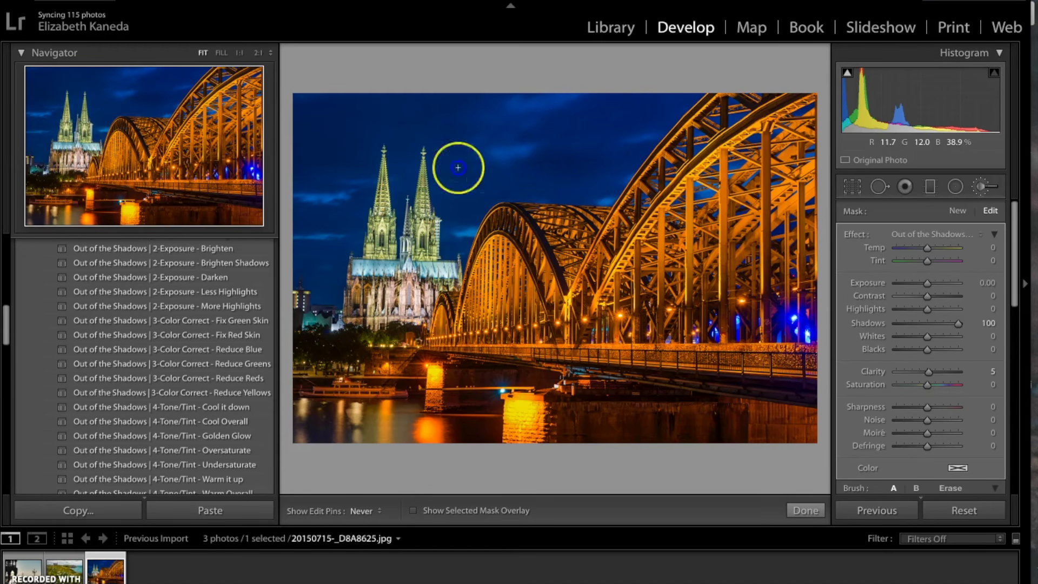
key(h)
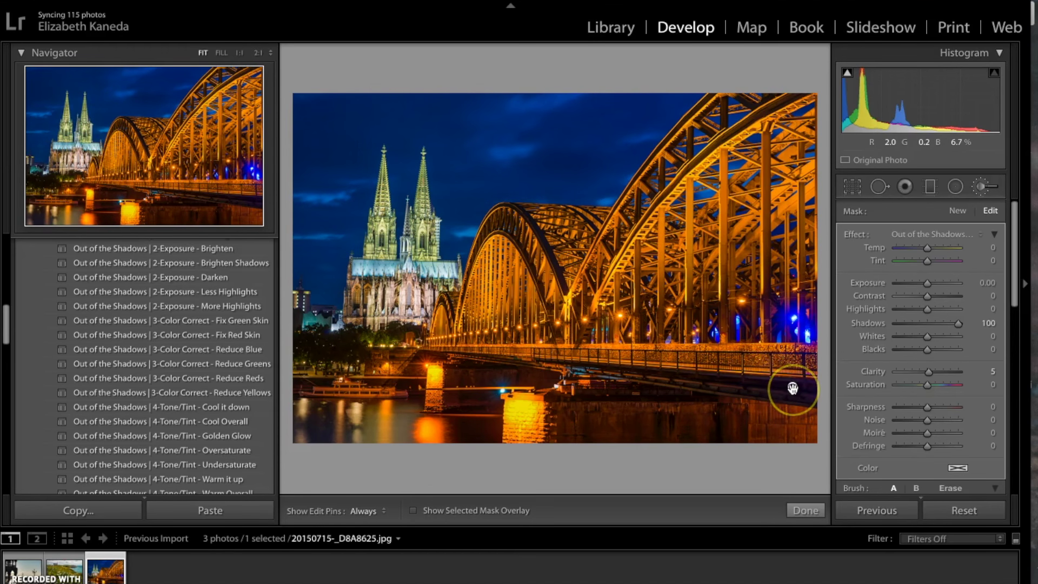
key(h)
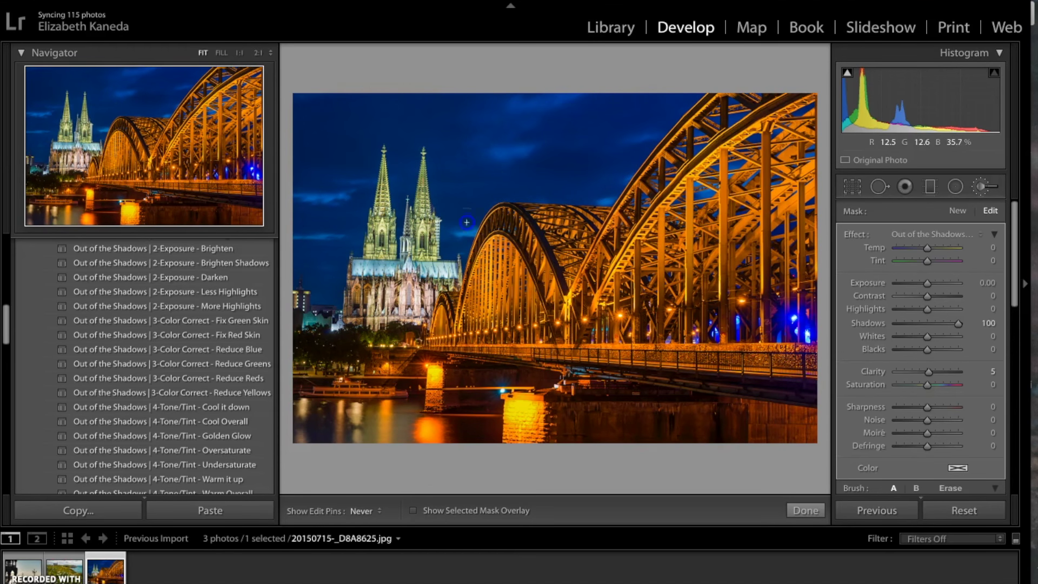
key(h)
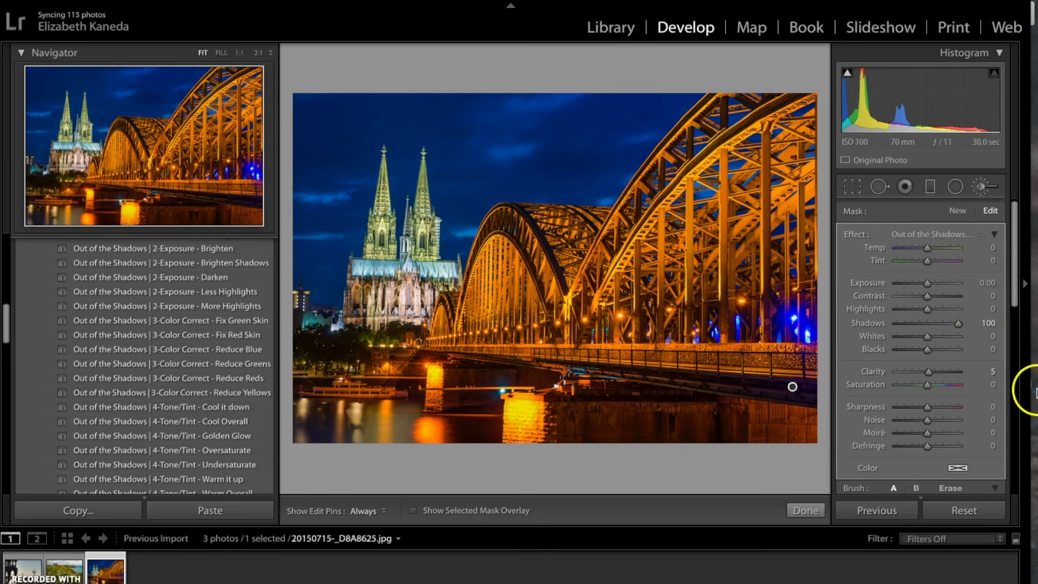
Step: Start another brush mask with the Out of the Shadows HDR "Light - ReduceHighlights" effect
click(958, 211)
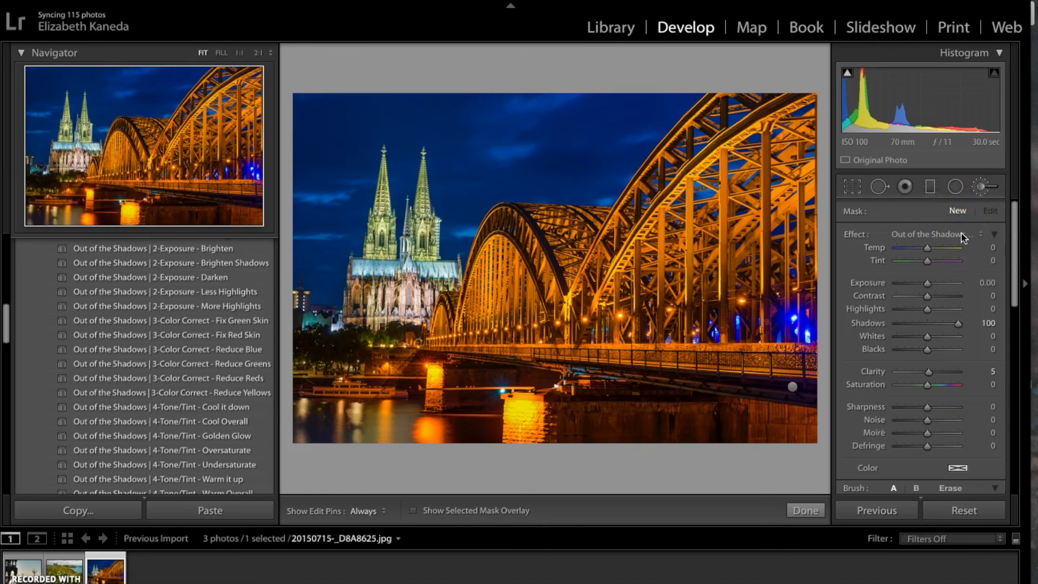
click(963, 235)
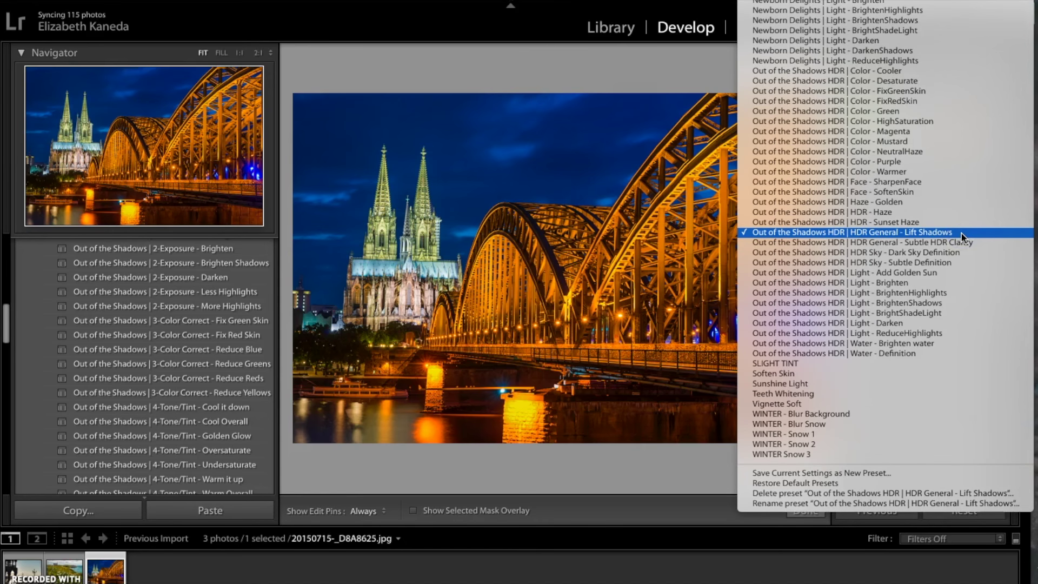
click(969, 253)
drag(946, 236, 930, 335)
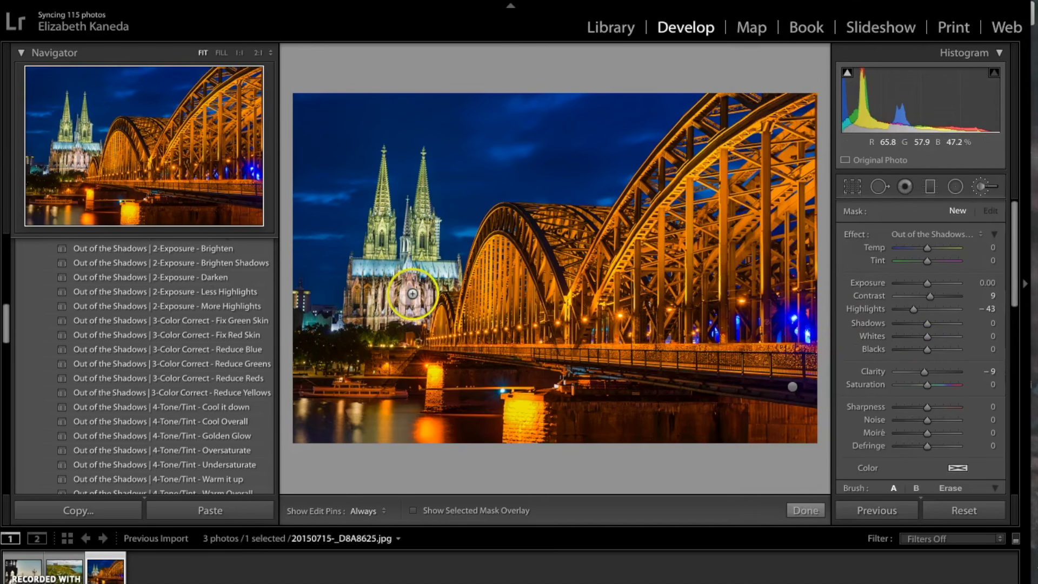
Step: Paint the ReduceHighlights effect over the cathedral facade, the lit bridge piers and the bright railing, checking with the edit pins hidden and shown
drag(412, 293, 413, 293)
key(h)
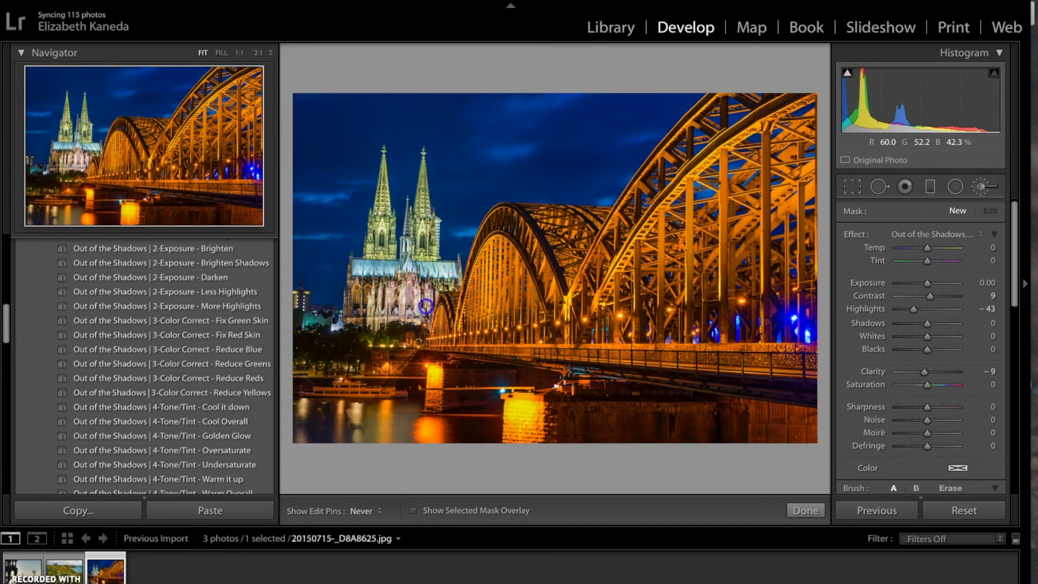
mouse_move(438, 385)
mouse_down()
mouse_move(428, 367)
mouse_move(588, 435)
mouse_move(520, 402)
mouse_up()
mouse_move(755, 345)
mouse_down()
mouse_move(797, 328)
mouse_move(812, 353)
mouse_up()
key(h)
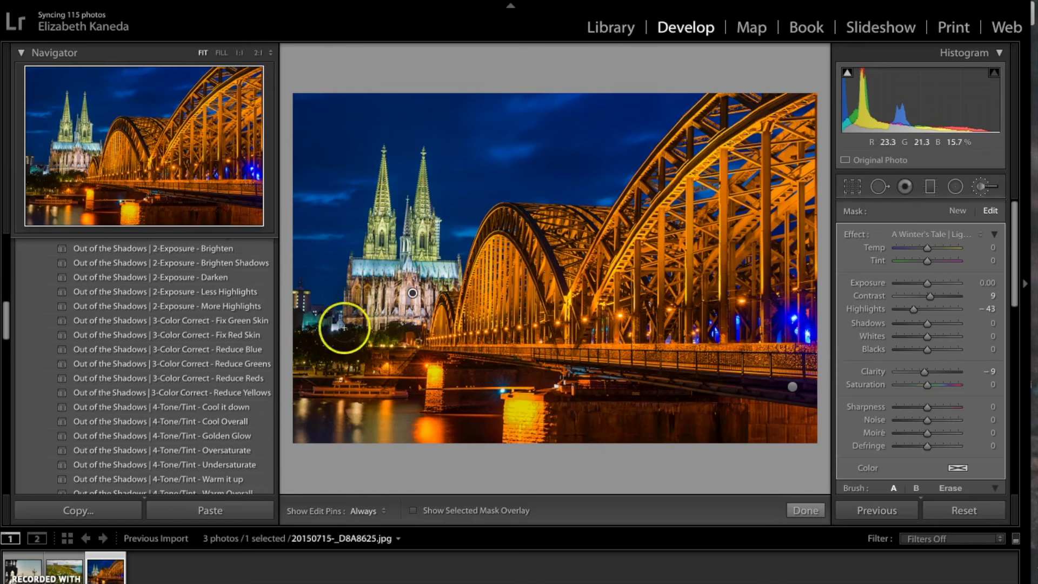
key(h)
key(h)
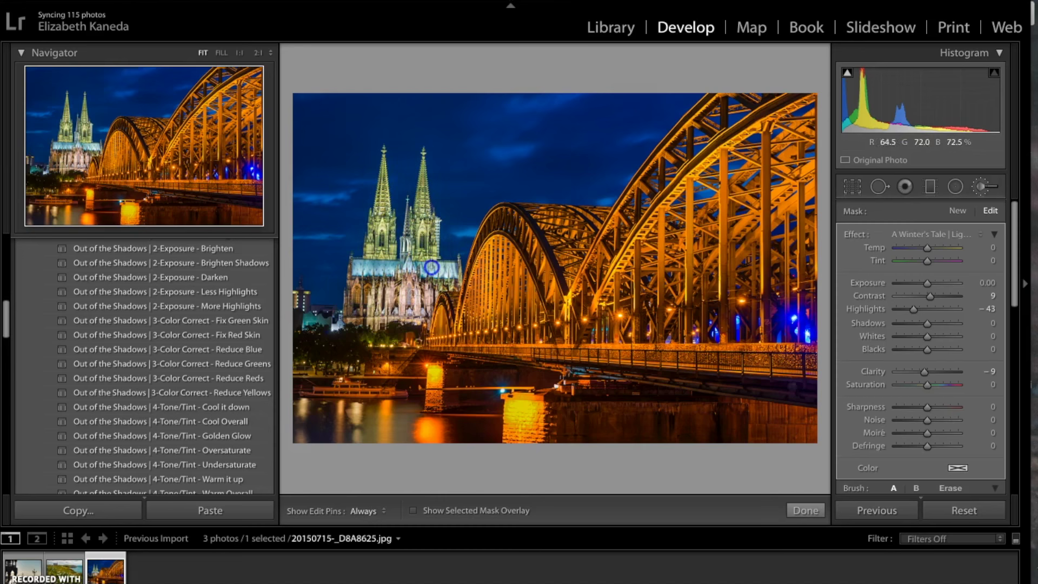
key(h)
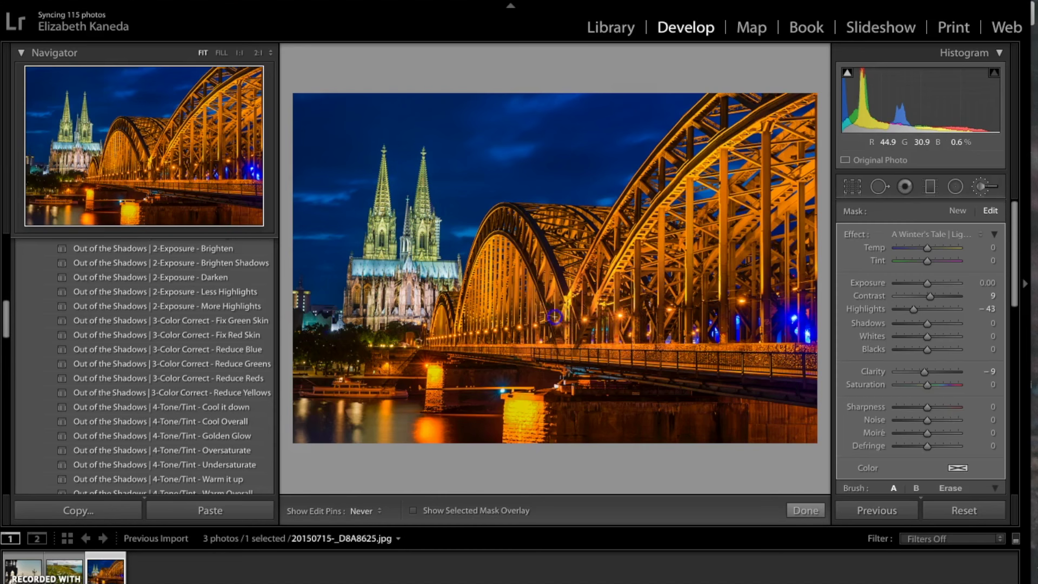
key(h)
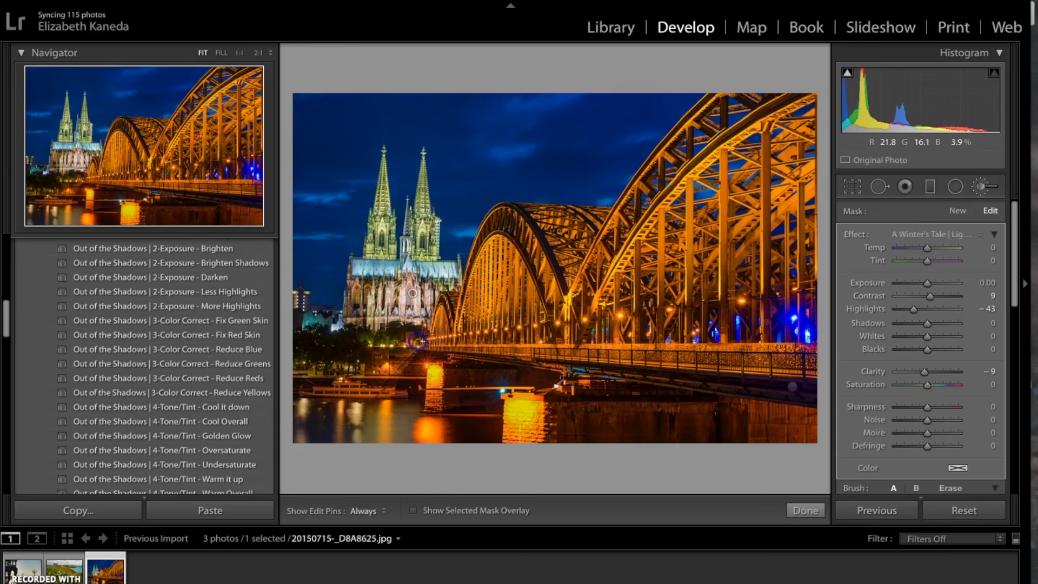
Step: Start a third brush mask with the Out of the Shadows HDR "Color - HighSaturation" effect
click(957, 210)
click(956, 210)
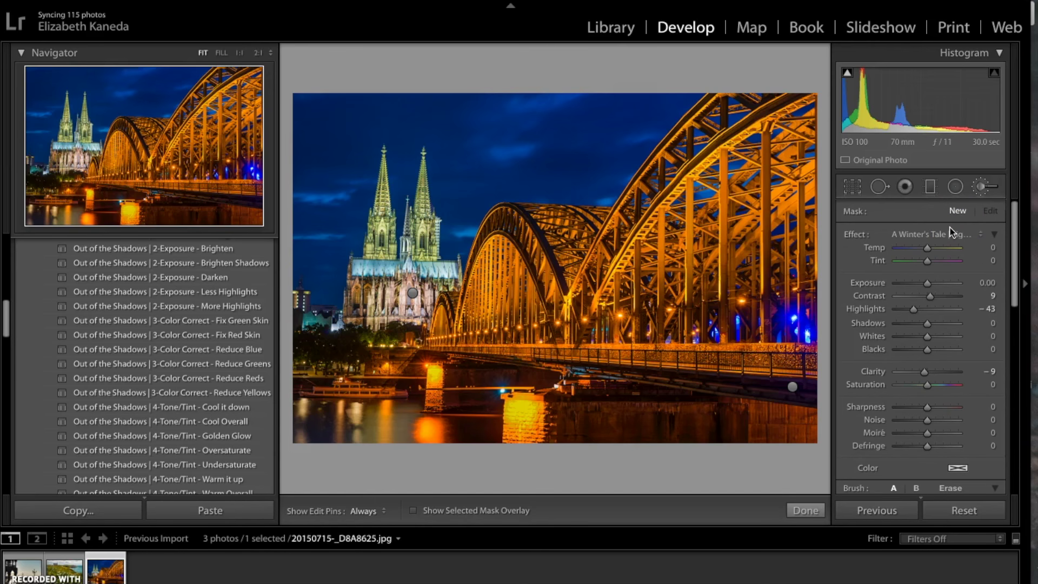
click(951, 234)
scroll(949, 232, down, 20)
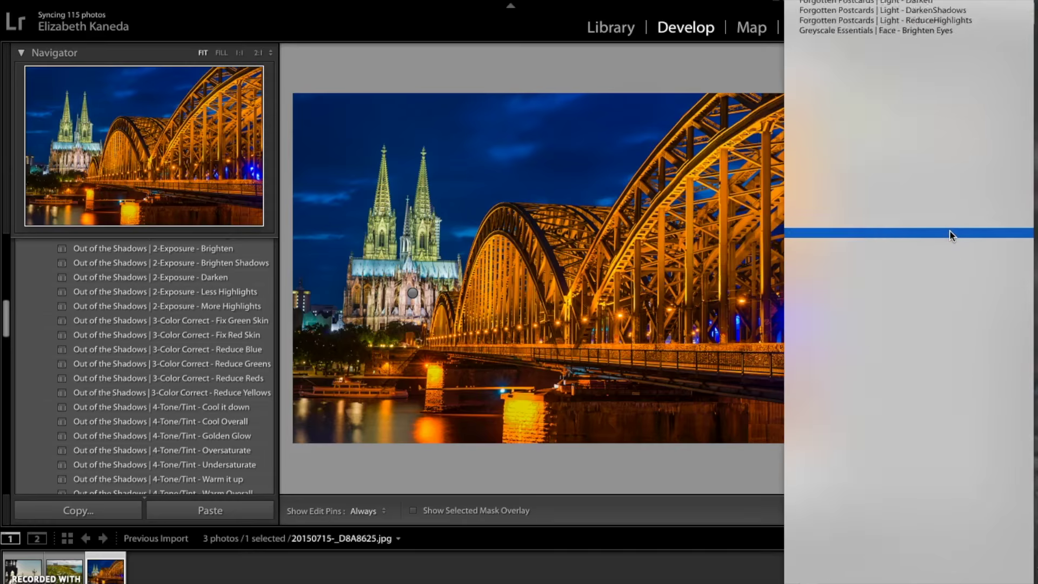
scroll(949, 232, up, 3)
scroll(949, 232, down, 15)
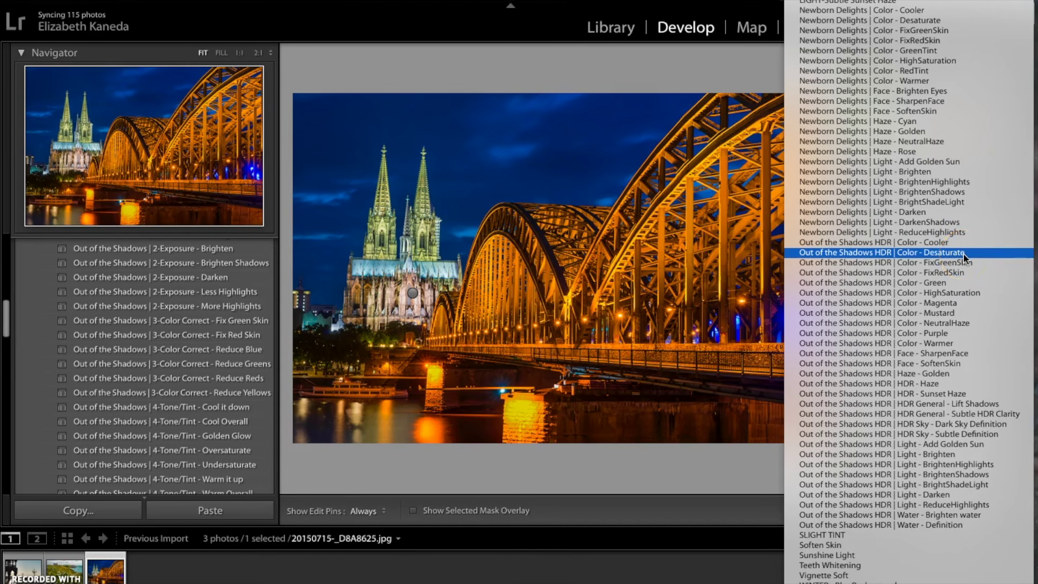
click(968, 292)
Step: Paint the HighSaturation effect over the night sky and the cathedral, checking with the edit pins hidden and shown
mouse_move(568, 139)
mouse_down()
mouse_move(532, 136)
mouse_move(558, 153)
mouse_move(539, 181)
mouse_move(648, 121)
mouse_up()
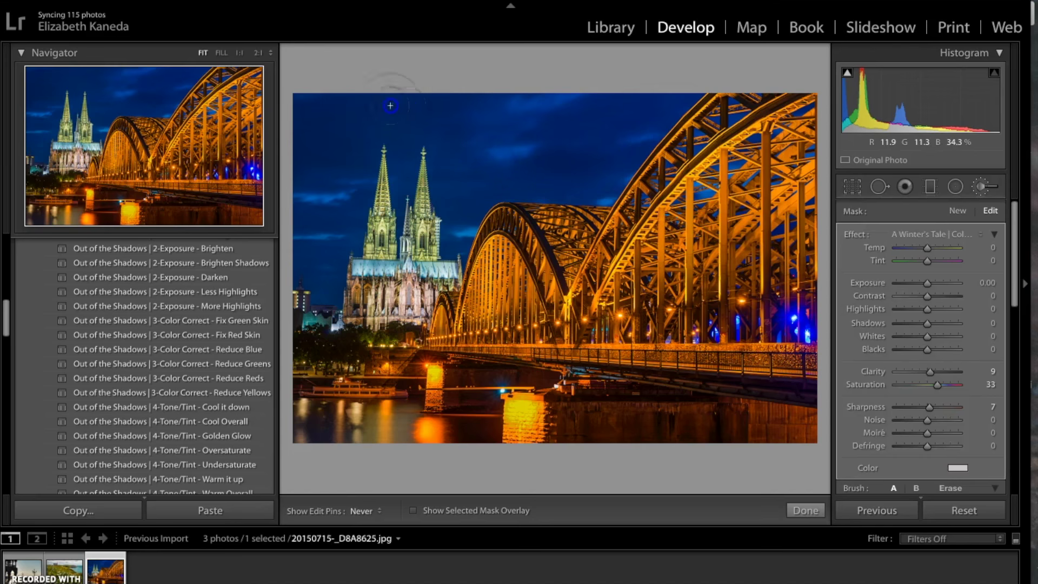
drag(387, 160, 393, 165)
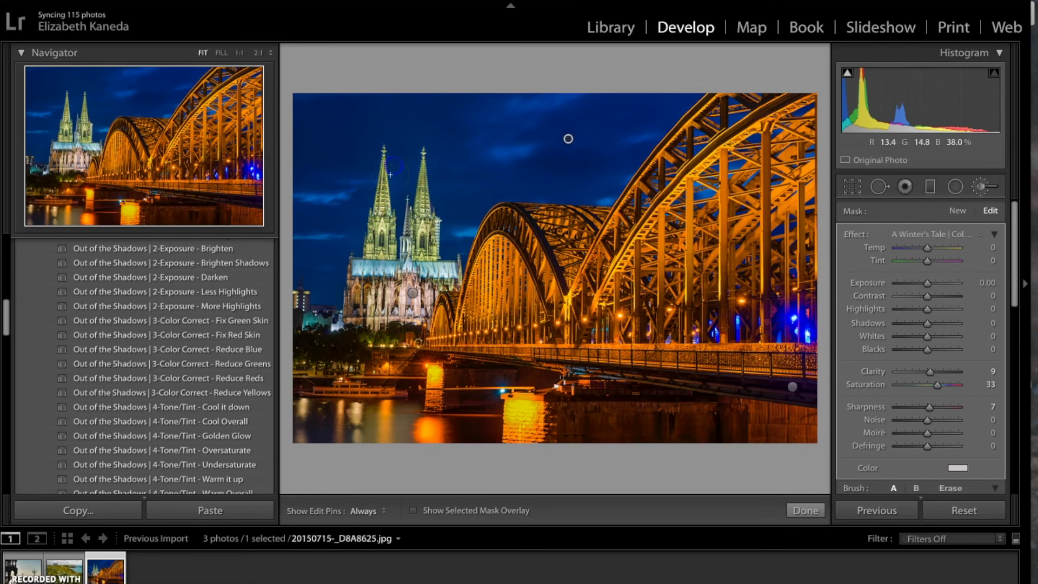
drag(379, 251, 381, 196)
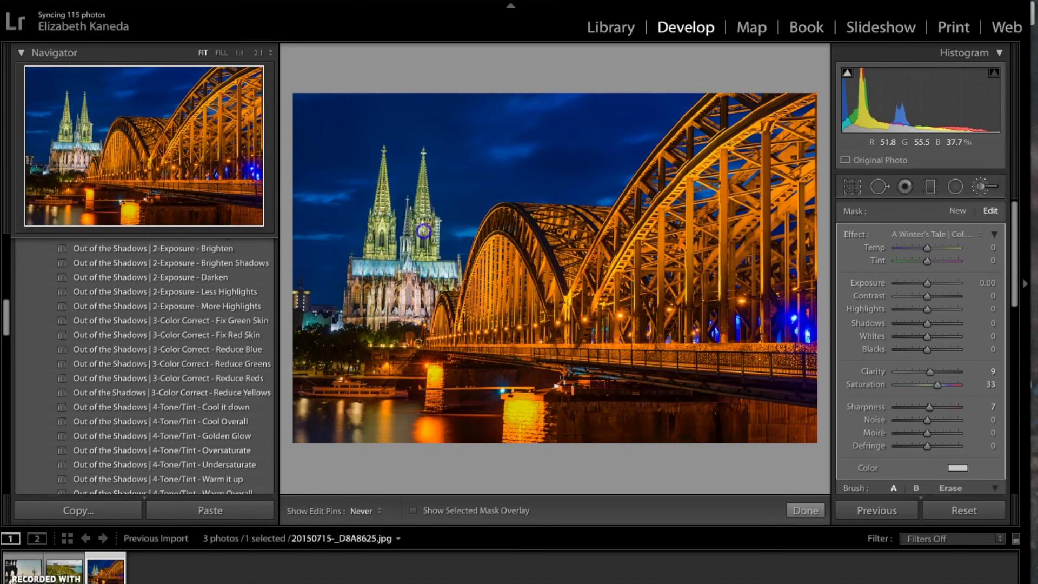
drag(424, 269, 411, 270)
mouse_move(372, 273)
mouse_down()
mouse_move(413, 284)
mouse_move(407, 303)
mouse_move(371, 300)
mouse_up()
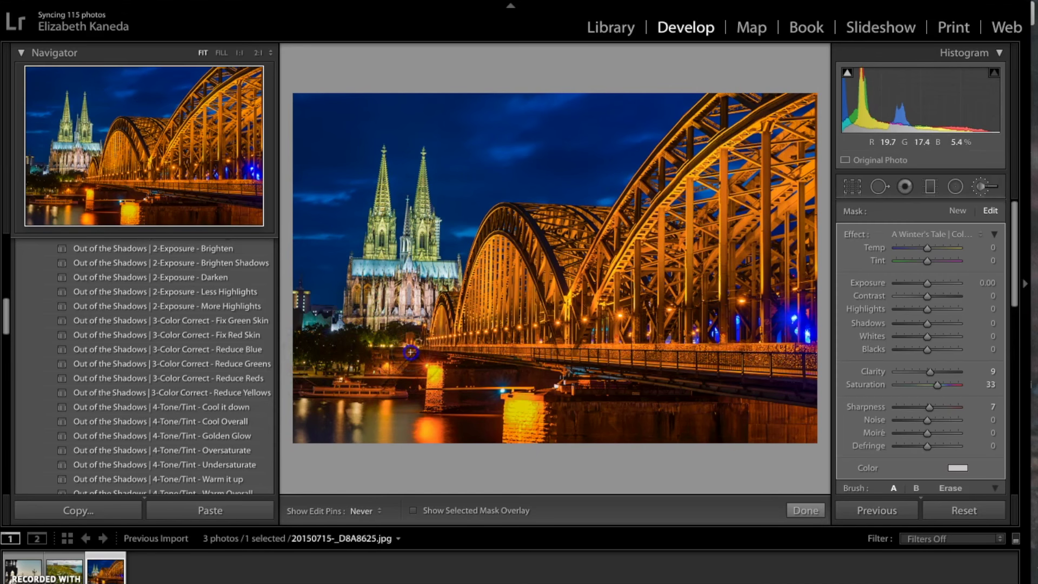
key(h)
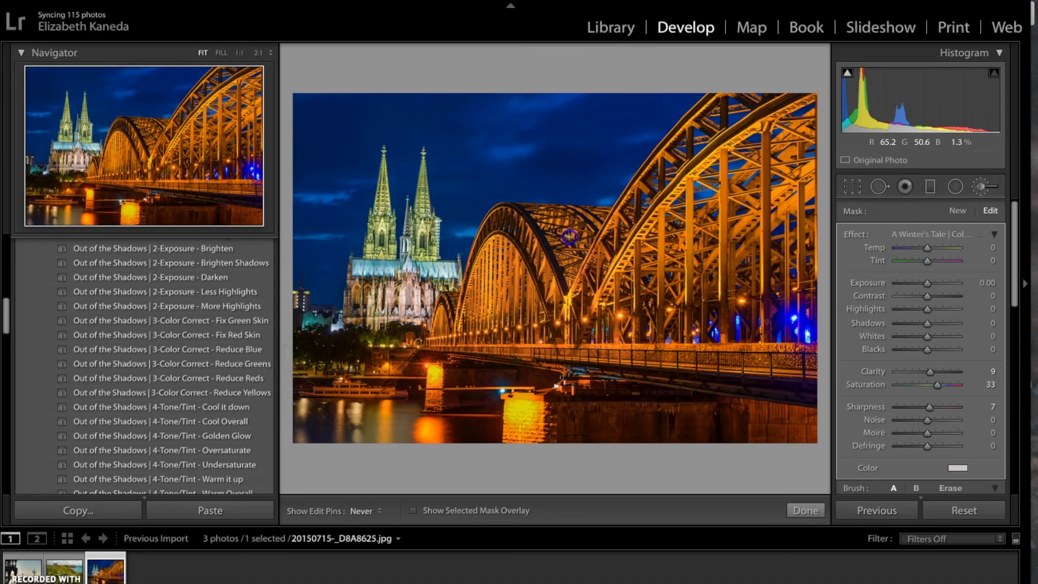
key(h)
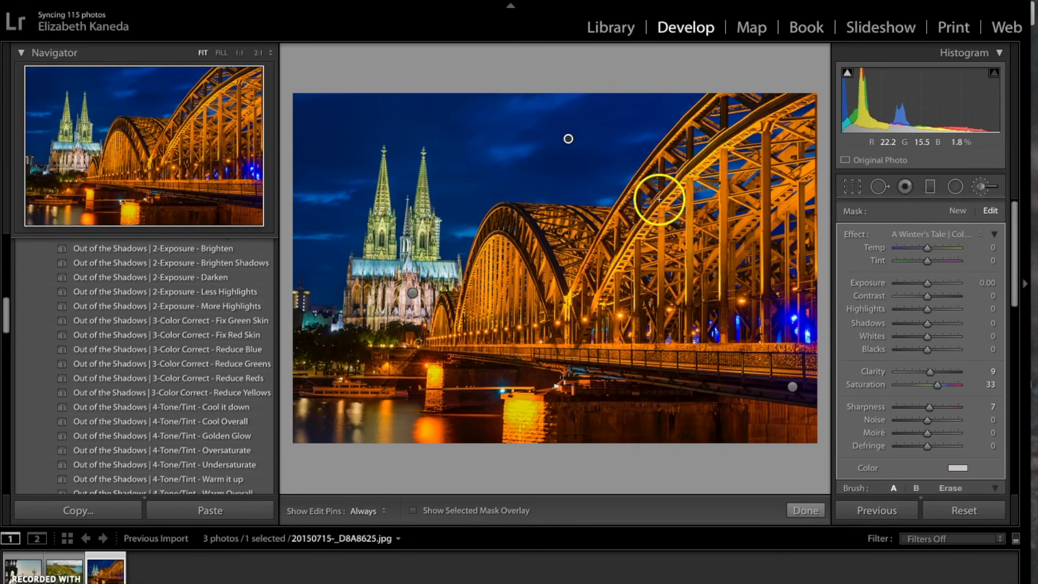
key(h)
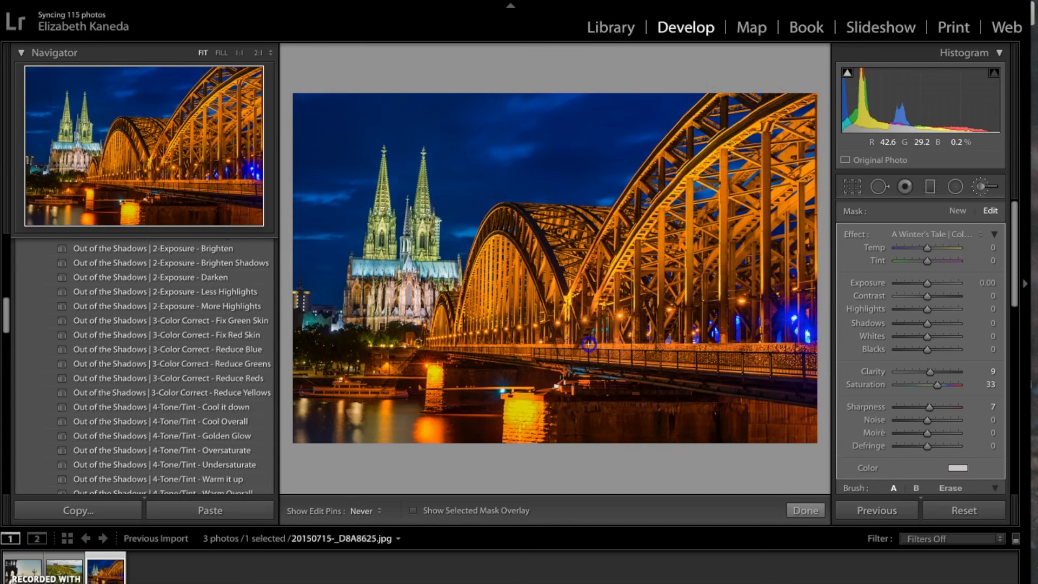
key(h)
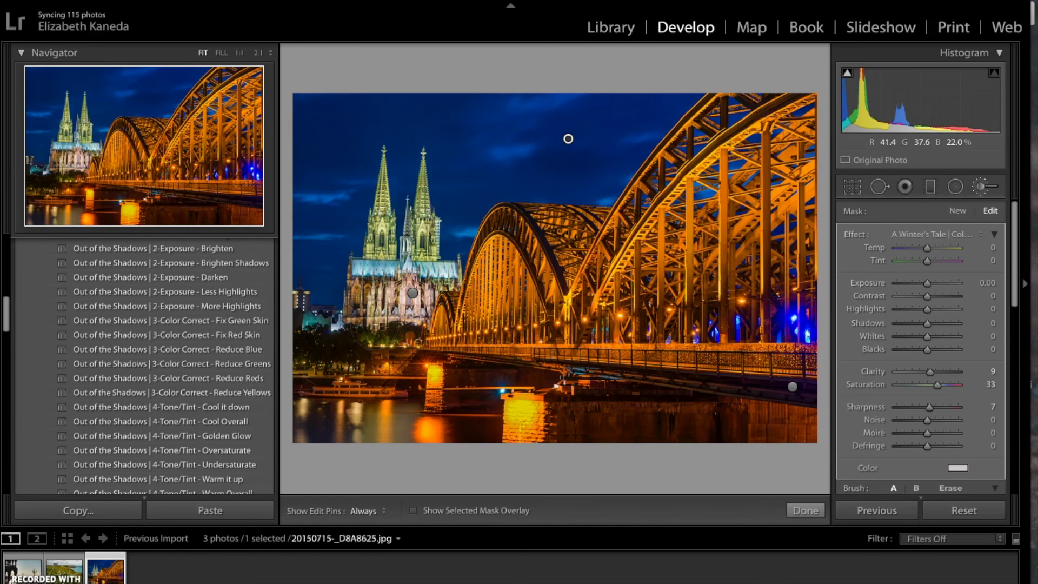
Step: Switch the sky mask to the Out of the Shadows HDR "HDR Sky - Subtle Definition" effect and paint over the night sky
click(962, 234)
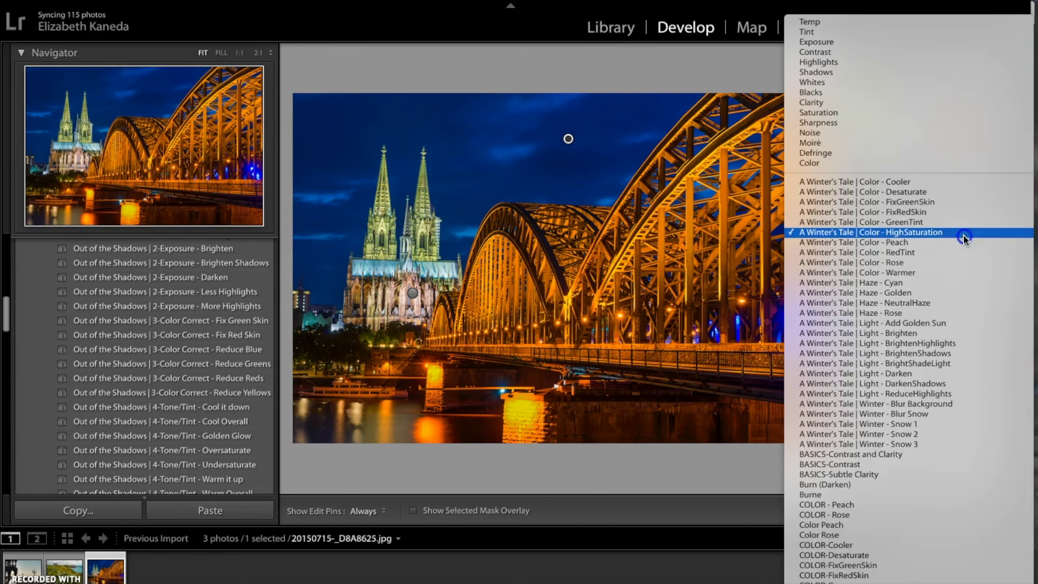
scroll(950, 384, down, 15)
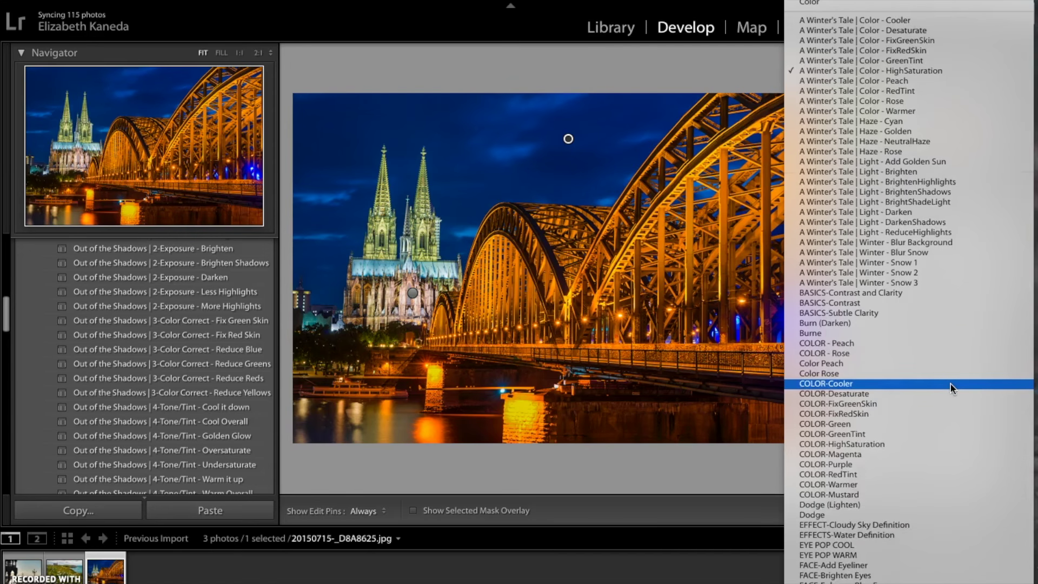
scroll(971, 445, down, 15)
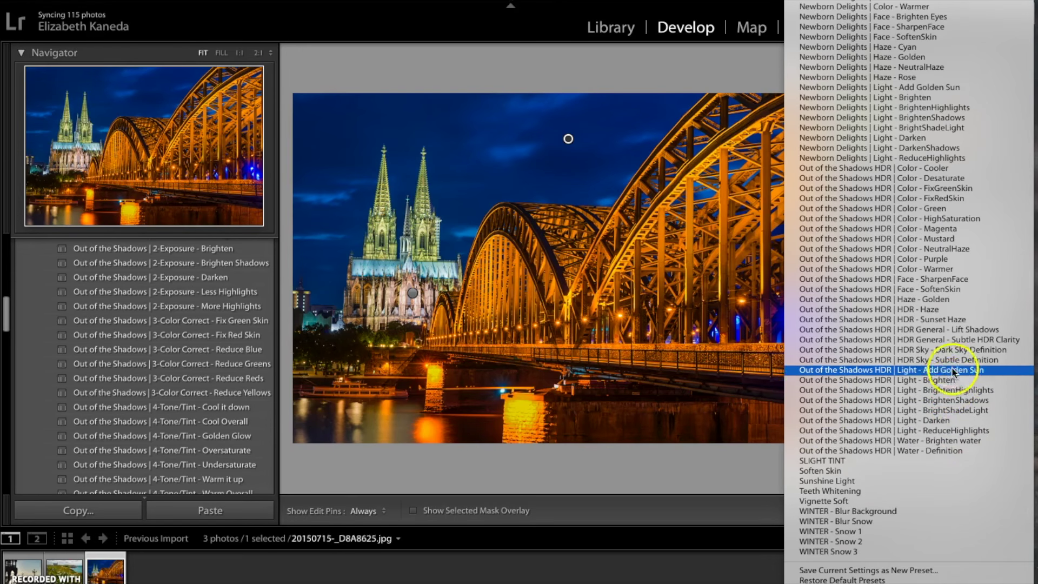
scroll(955, 358, up, 3)
mouse_move(955, 358)
mouse_down()
mouse_move(941, 245)
mouse_move(961, 429)
mouse_up()
mouse_move(546, 134)
mouse_down()
mouse_move(521, 128)
mouse_move(512, 109)
mouse_move(378, 108)
mouse_up()
mouse_move(336, 141)
mouse_down()
mouse_move(387, 88)
mouse_move(471, 216)
mouse_up()
mouse_move(547, 195)
mouse_down()
mouse_move(637, 173)
mouse_move(547, 137)
mouse_move(602, 100)
mouse_move(640, 98)
mouse_up()
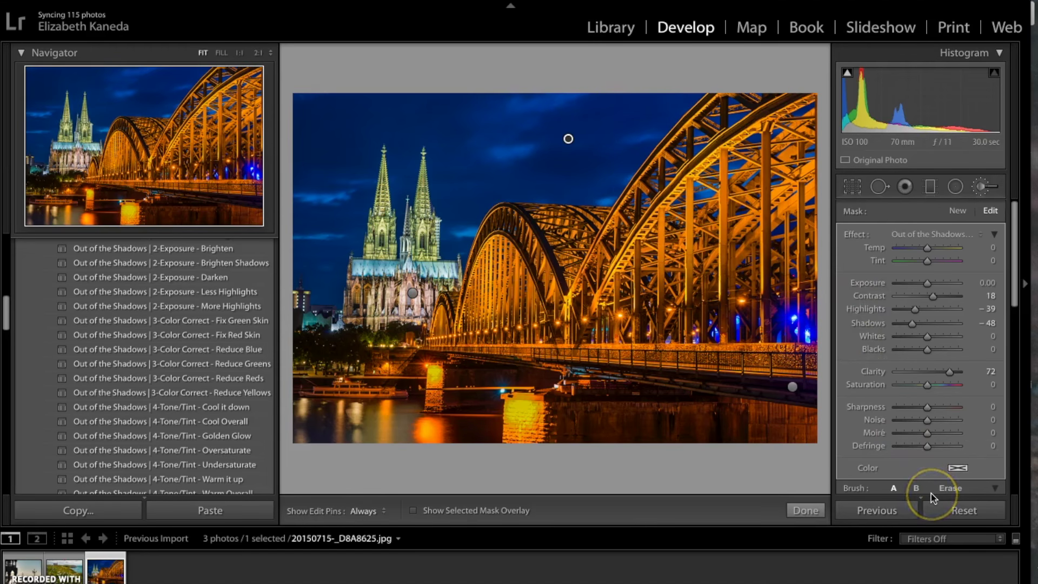
Step: Change the mask's effect to Out of the Shadows HDR "Light - Darken" and brush over the bridge, riverbank trees and cathedral, hiding and showing the pins
click(955, 234)
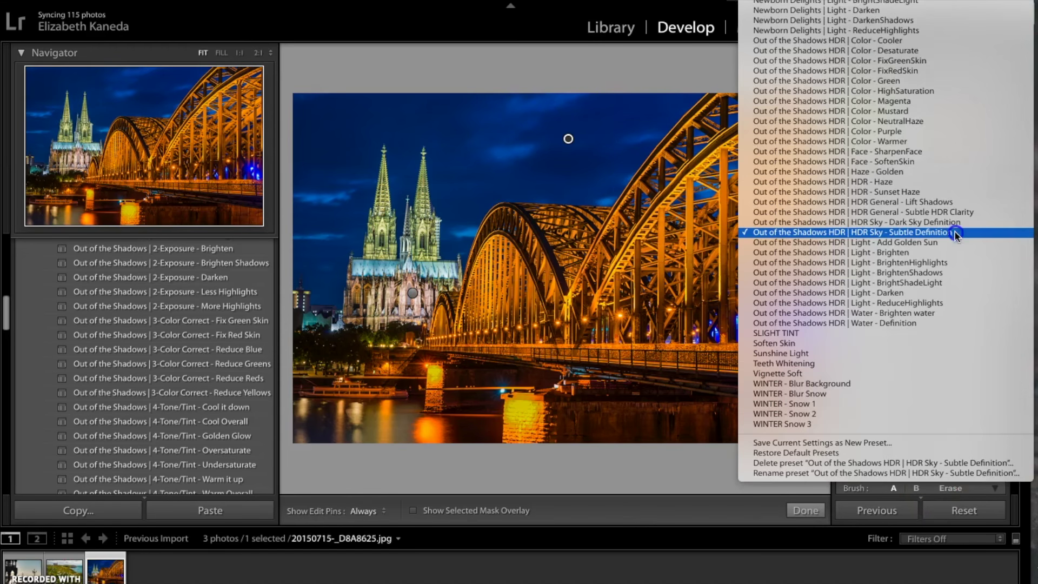
click(892, 293)
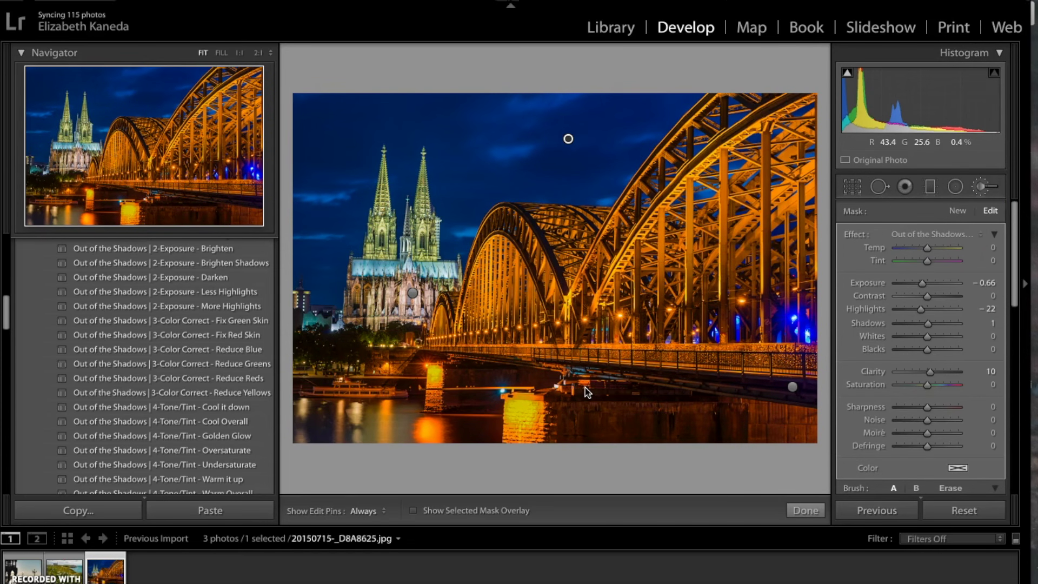
key(h)
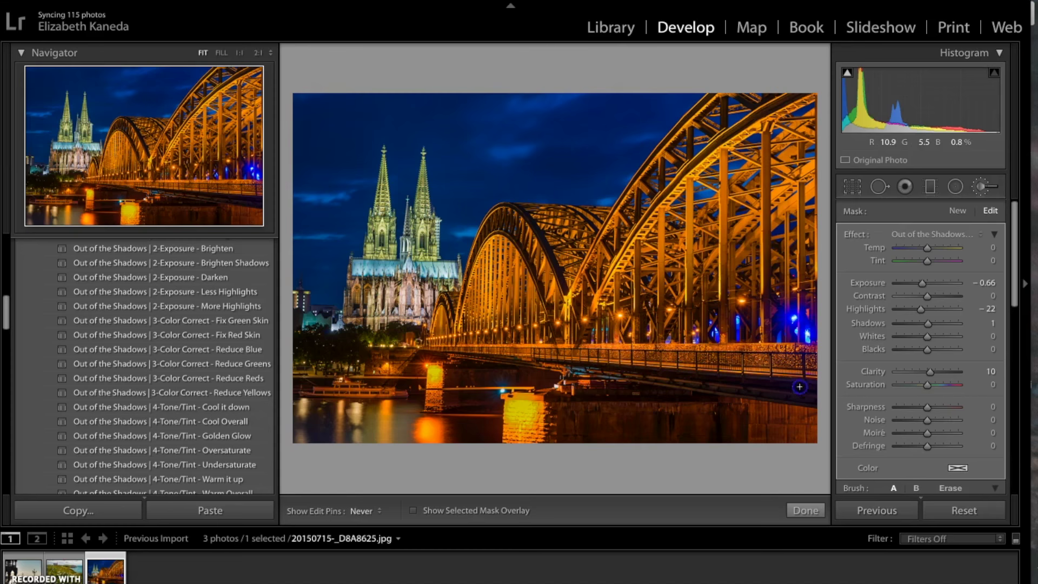
key(h)
key(h)
key(h)
key(h)
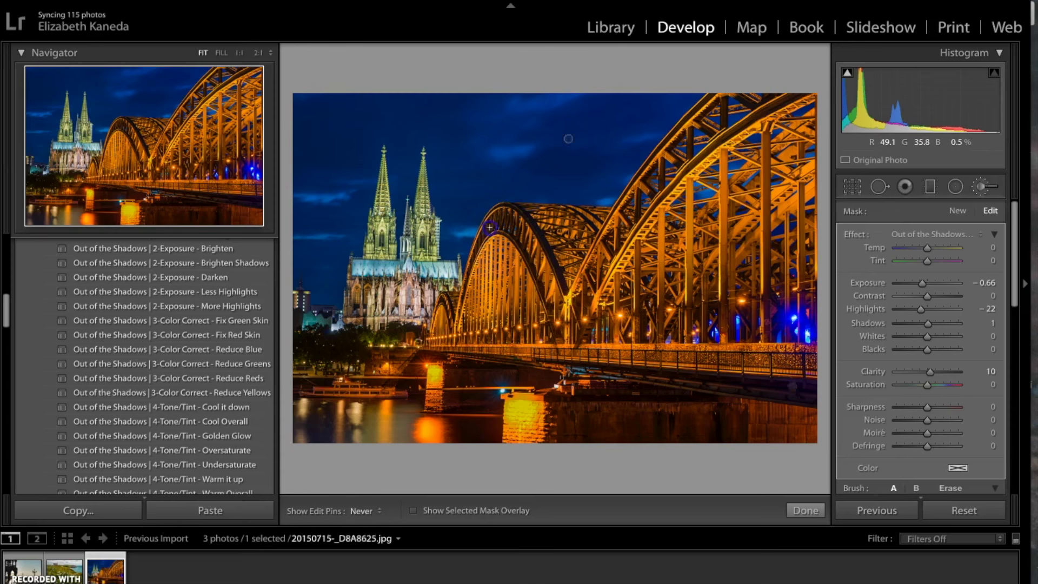
key(h)
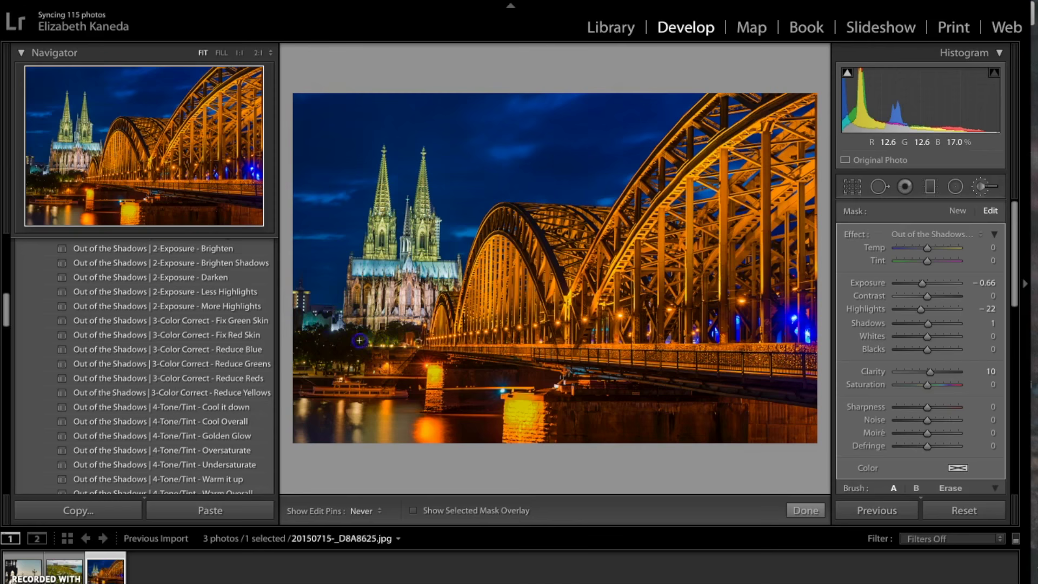
key(h)
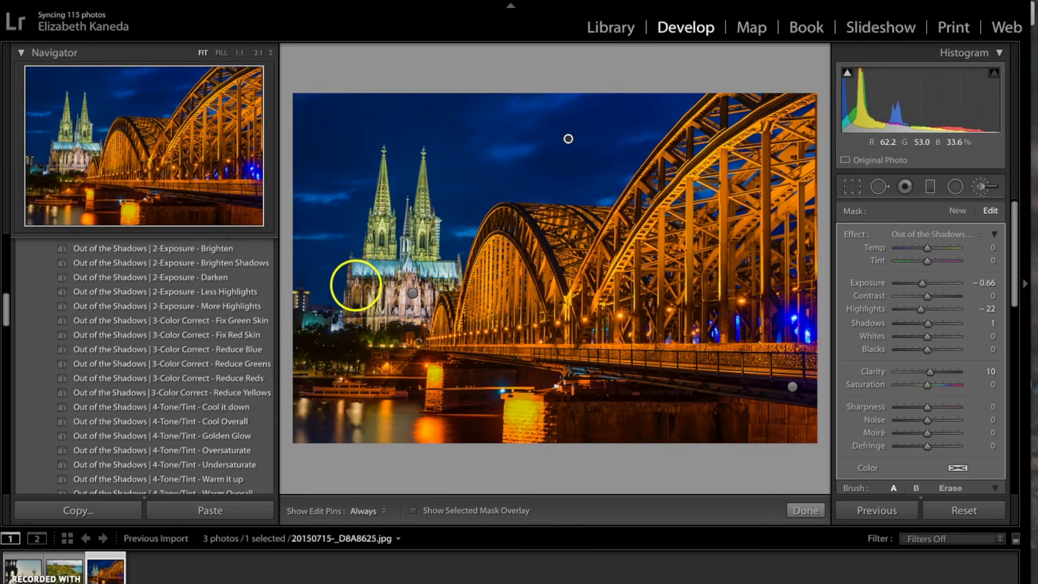
key(h)
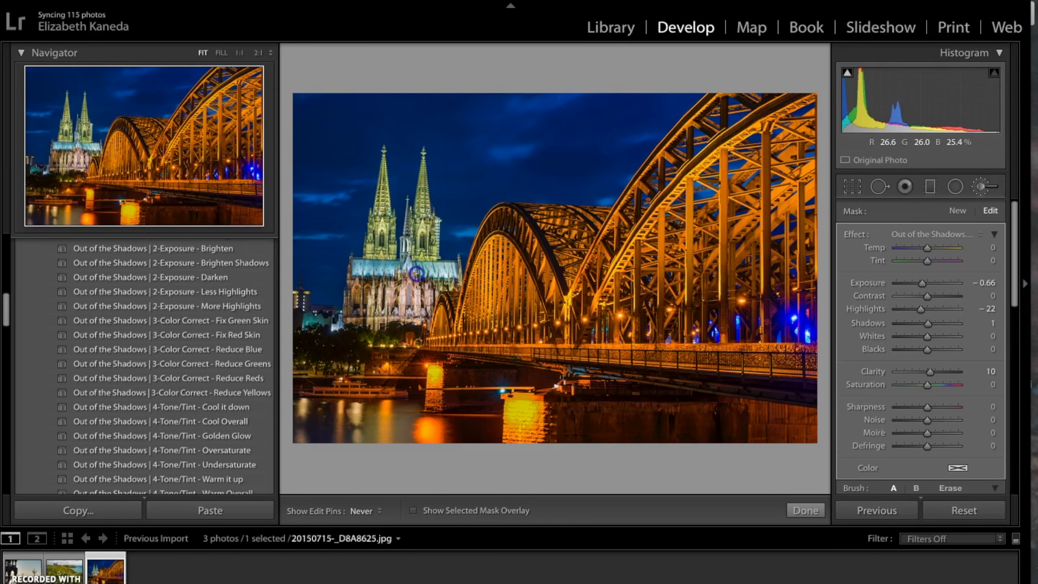
key(h)
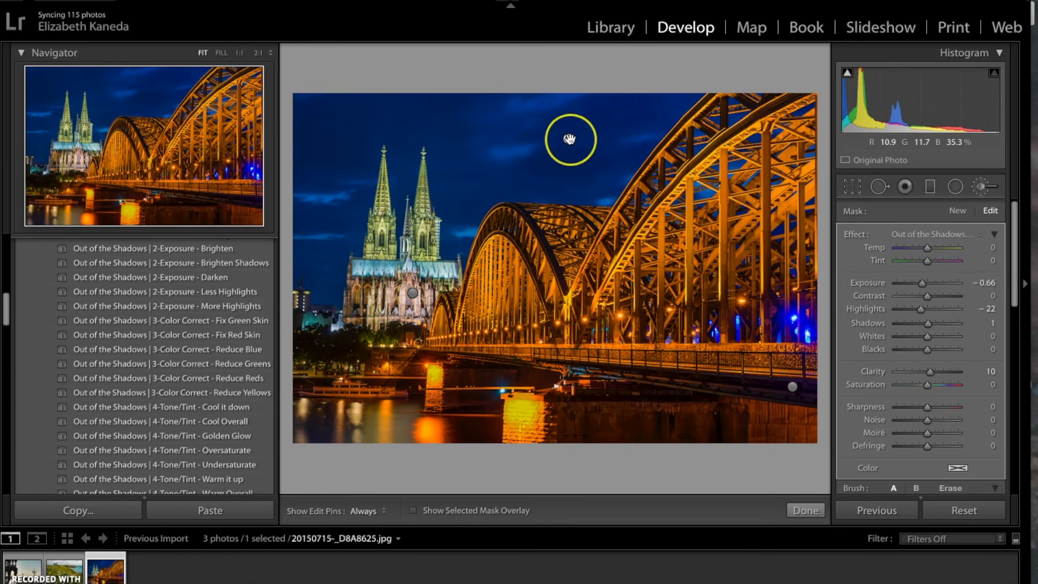
Step: Review the brush mask pins on the bridge photo, then close the Adjustment Brush and compare before and after side by side
mouse_move(569, 139)
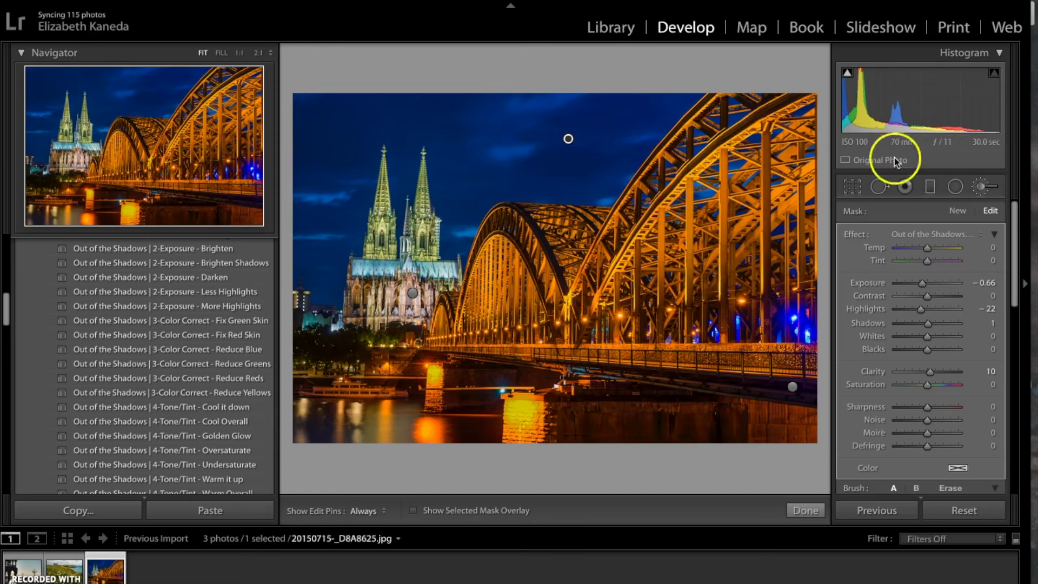
click(980, 185)
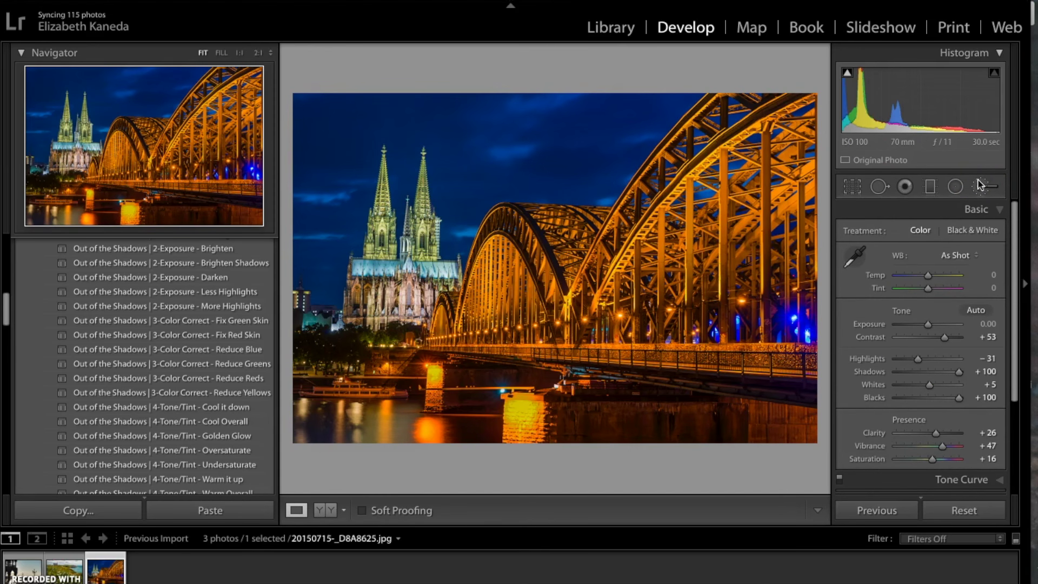
click(982, 189)
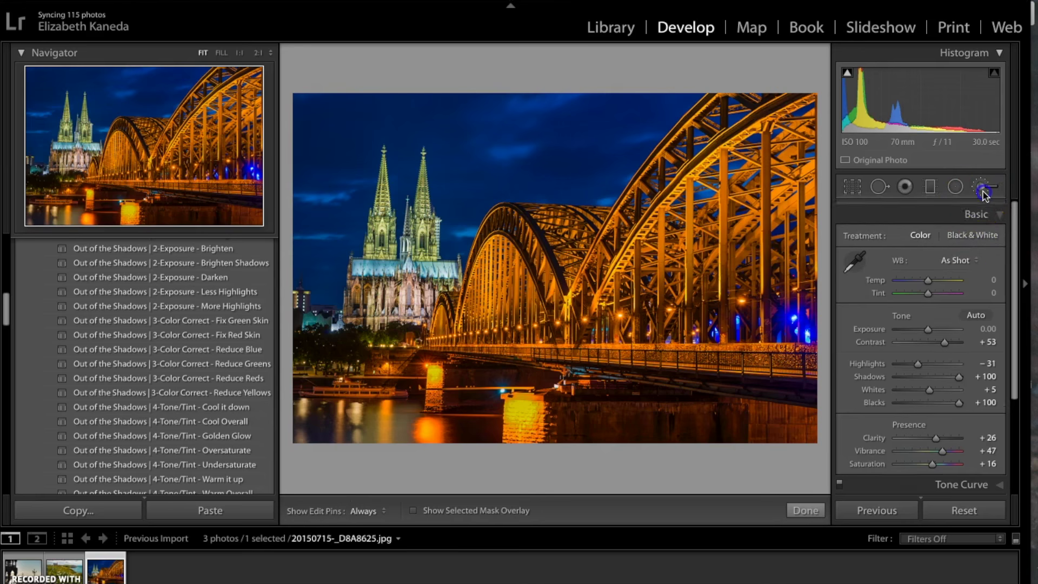
click(793, 386)
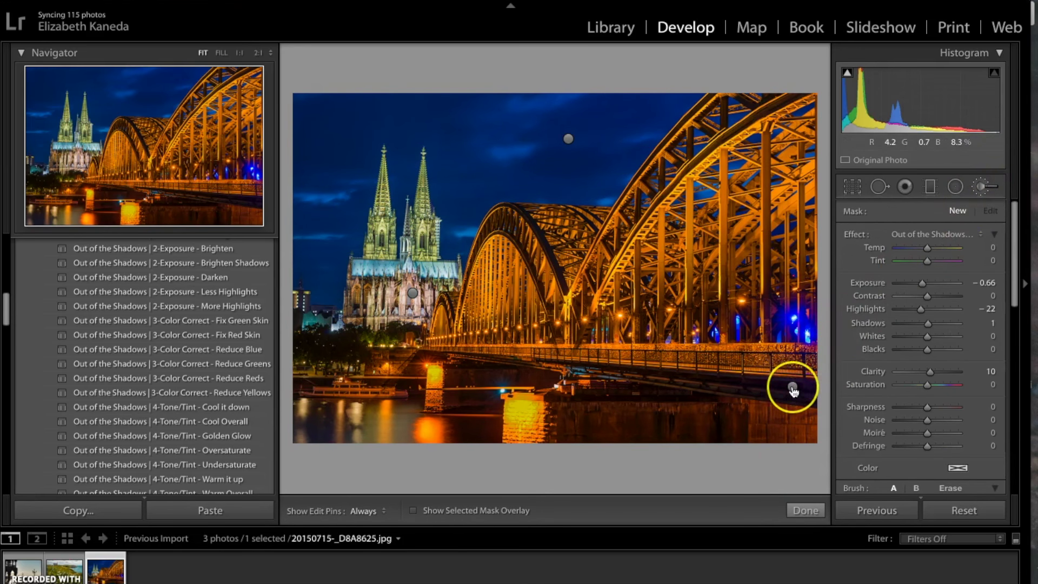
click(981, 187)
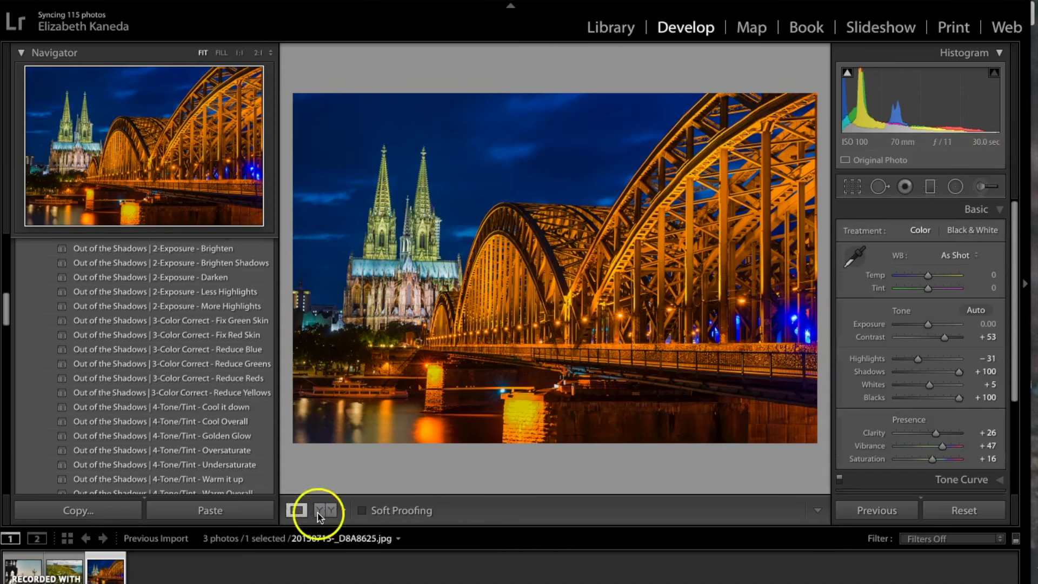
click(320, 511)
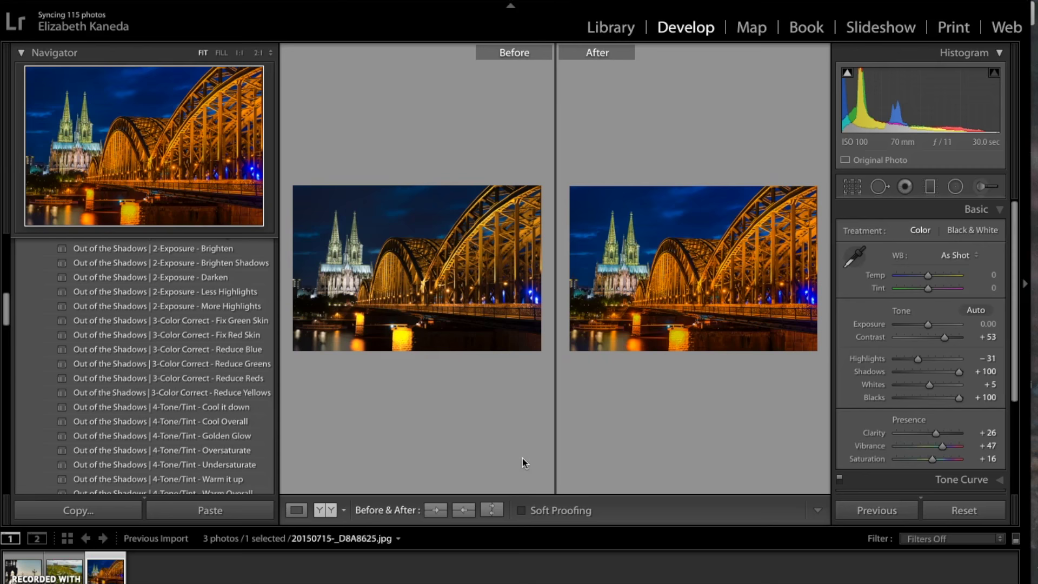
Step: Open the backlit waterfront plaza photo 20141027-_D8A2621.jpg and apply the Out of the Shadows "7-HDR - Clean High Dynamic Range" preset
click(23, 563)
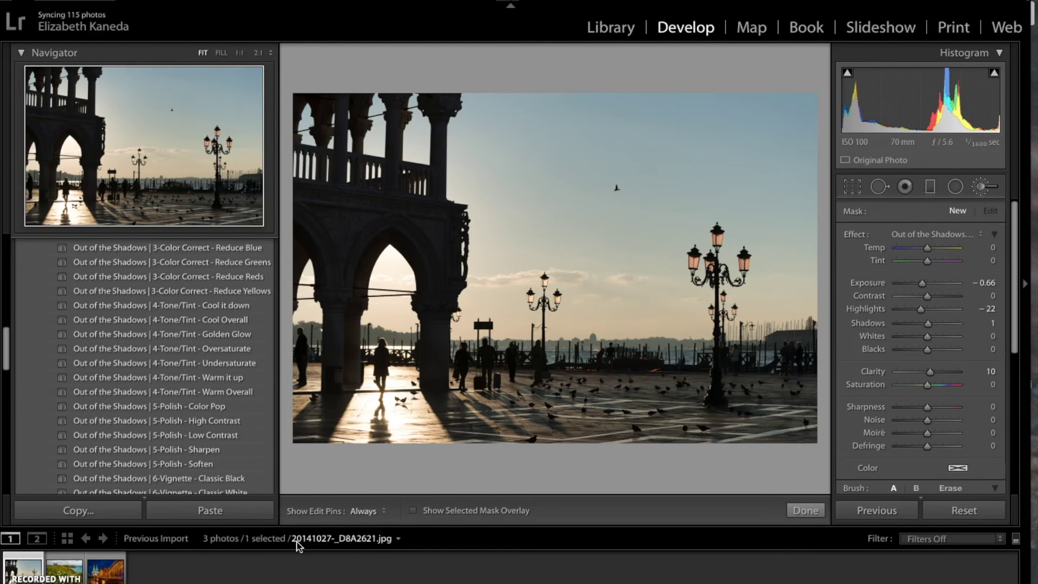
scroll(135, 465, down, 5)
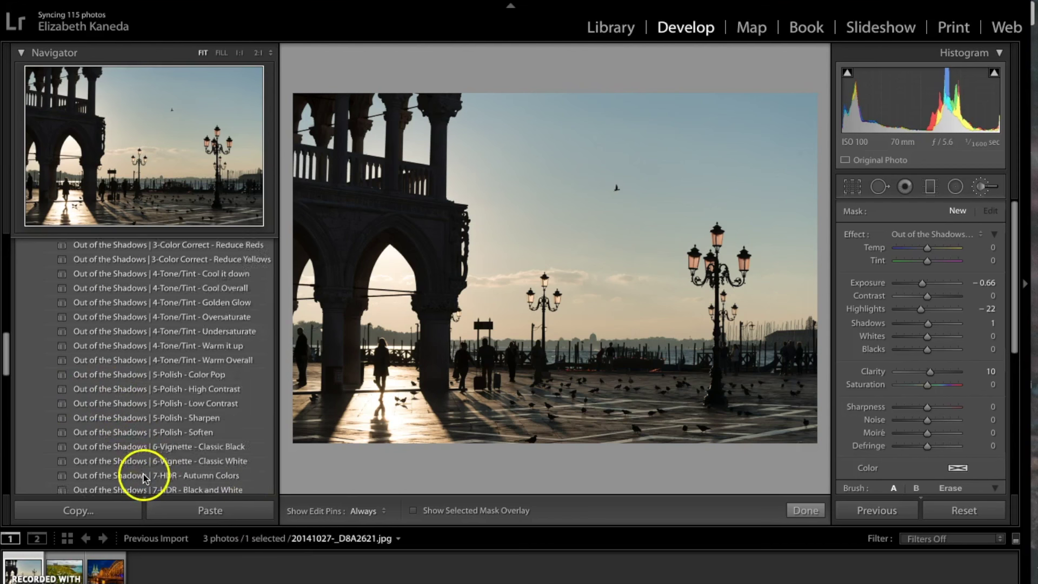
scroll(165, 377, down, 2)
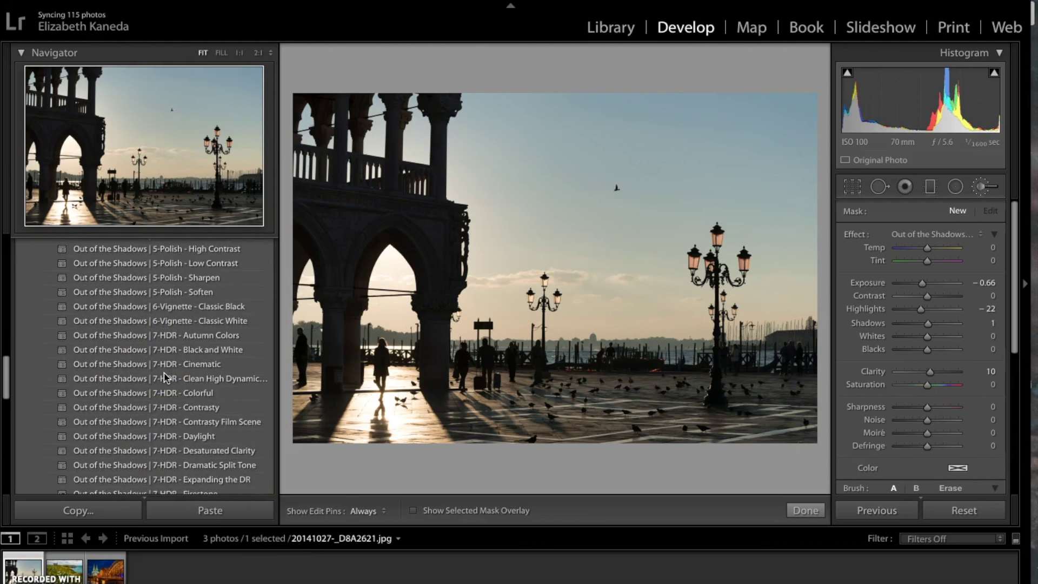
click(189, 378)
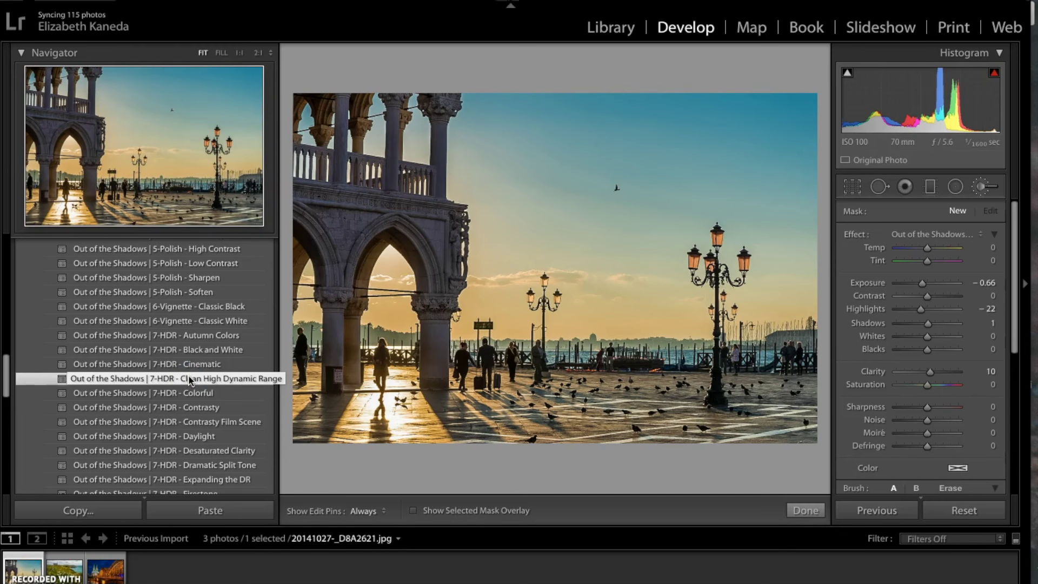
Step: Add the Out of the Shadows "5-Polish - High Contrast" preset to the plaza photo
scroll(189, 378, up, 3)
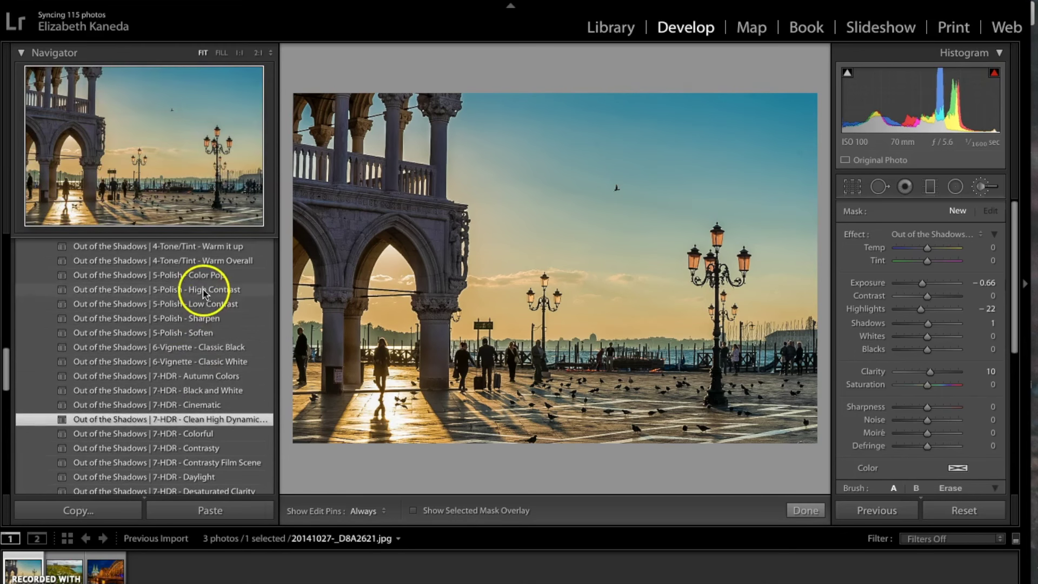
click(204, 290)
click(386, 471)
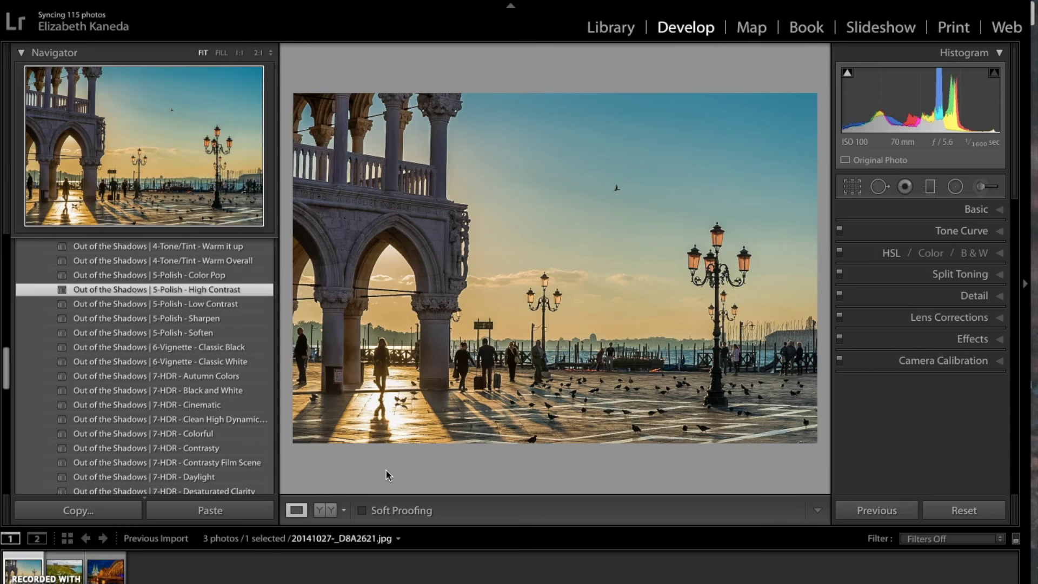
Step: Start a brush mask with the Out of the Shadows HDR "Light - BrightenHighlights" effect, undoing the accidental sharpening change
click(978, 187)
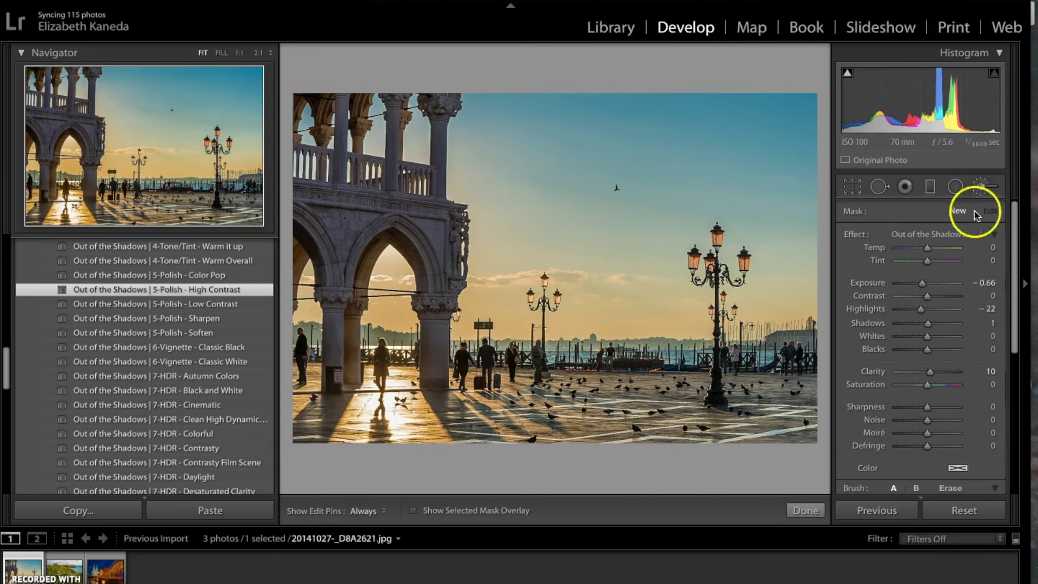
click(950, 234)
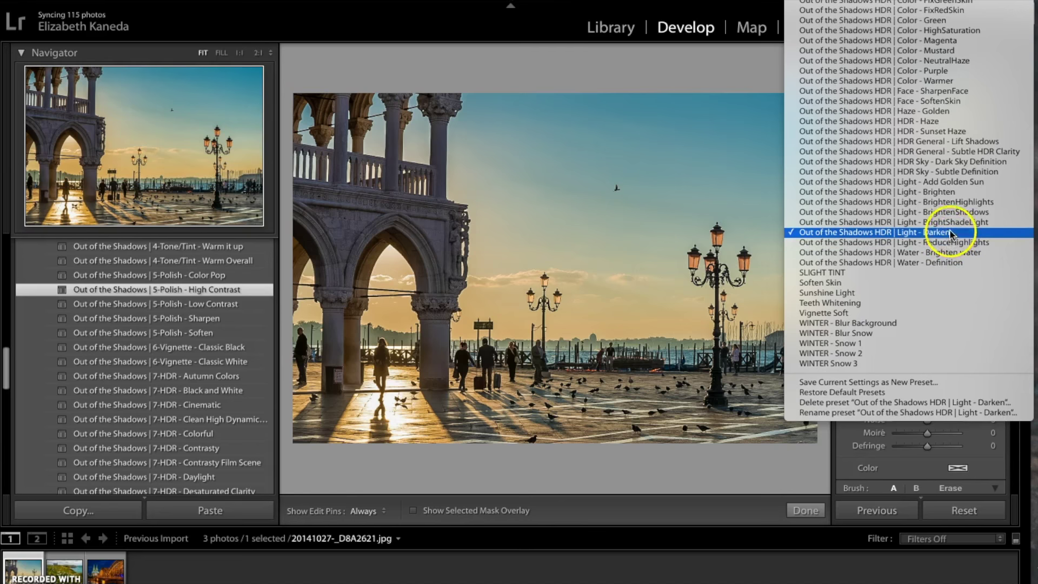
click(949, 202)
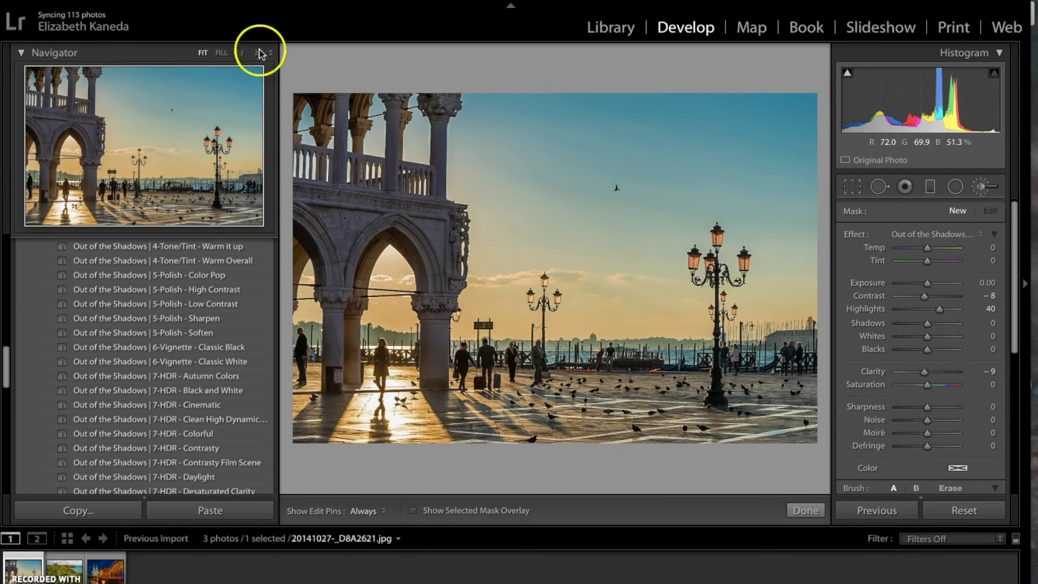
click(142, 0)
click(162, 0)
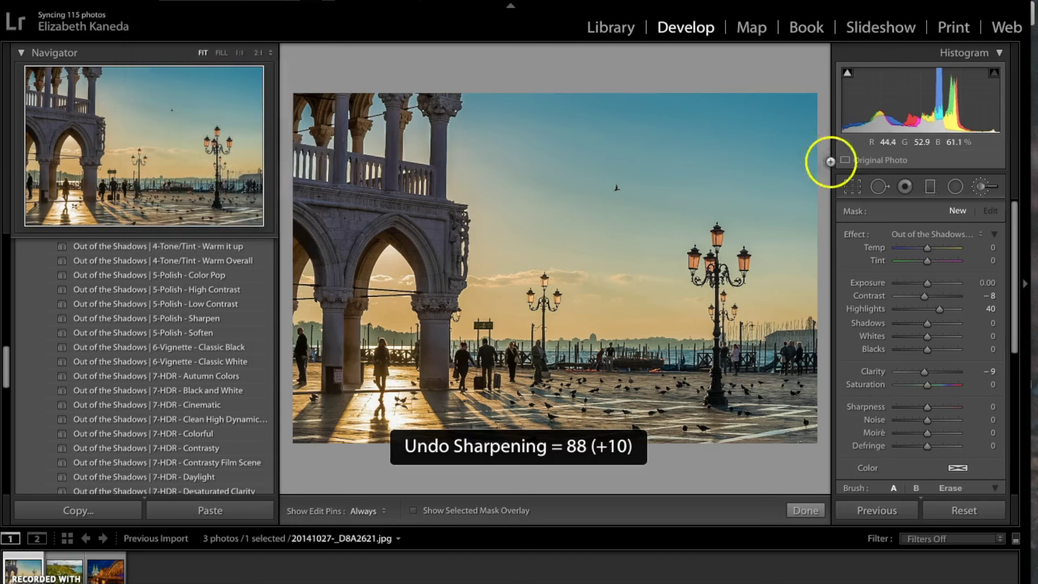
Step: Paint the BrightenHighlights effect over the sky near the horizon, the arch opening and the plaza floor, hiding and showing the edit pins
click(530, 280)
drag(491, 285, 583, 283)
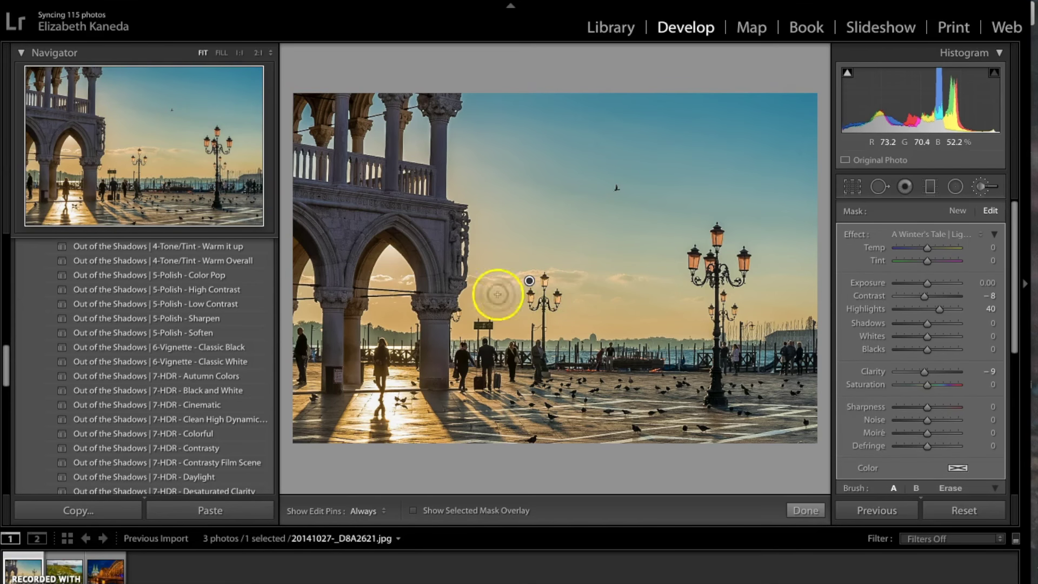
key(h)
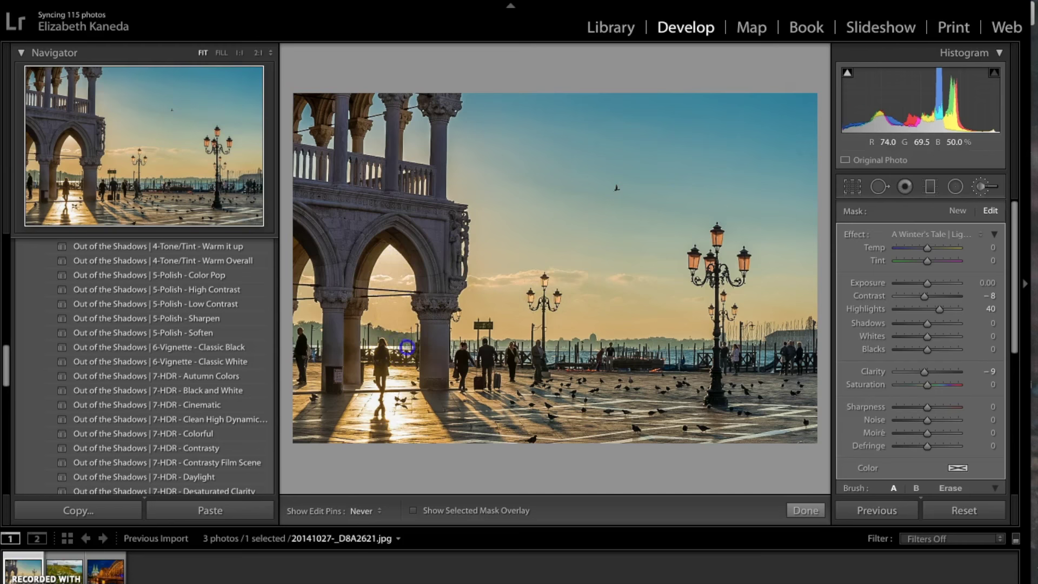
key(h)
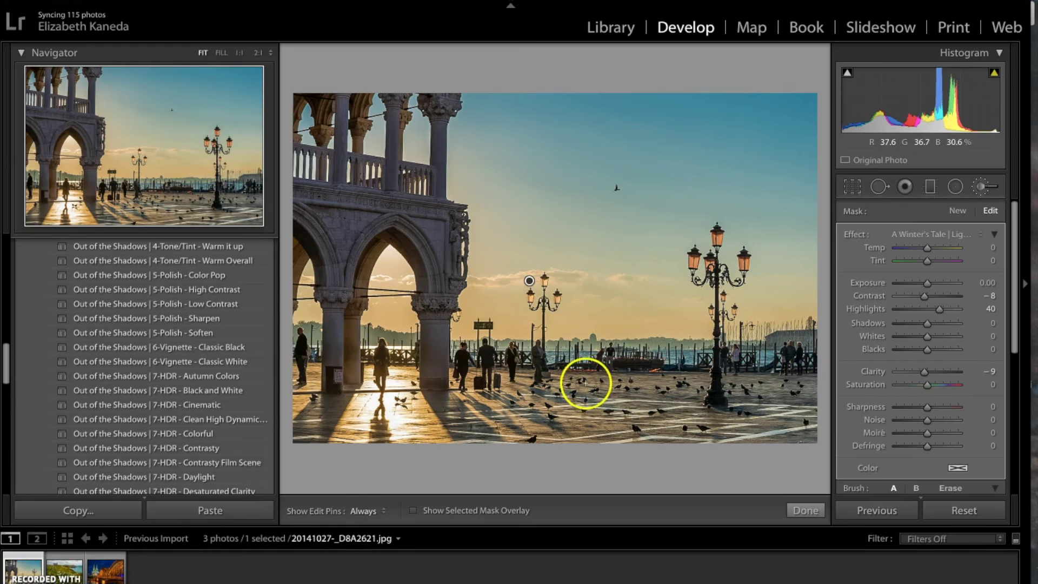
key(h)
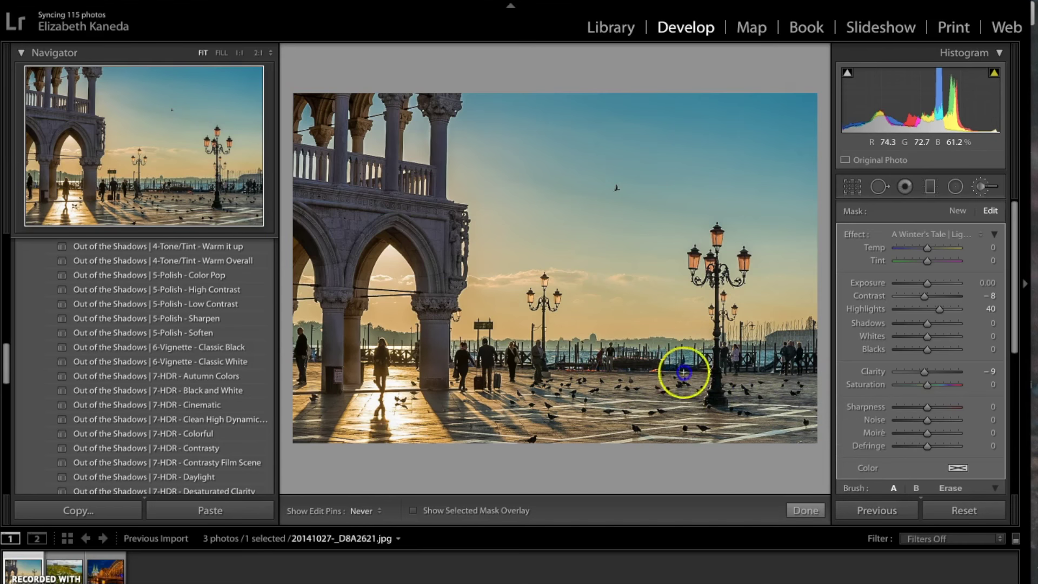
key(h)
Step: Set the mask's exposure to 1.29 and paint it over the building's arches, balcony and columns
drag(927, 282, 931, 283)
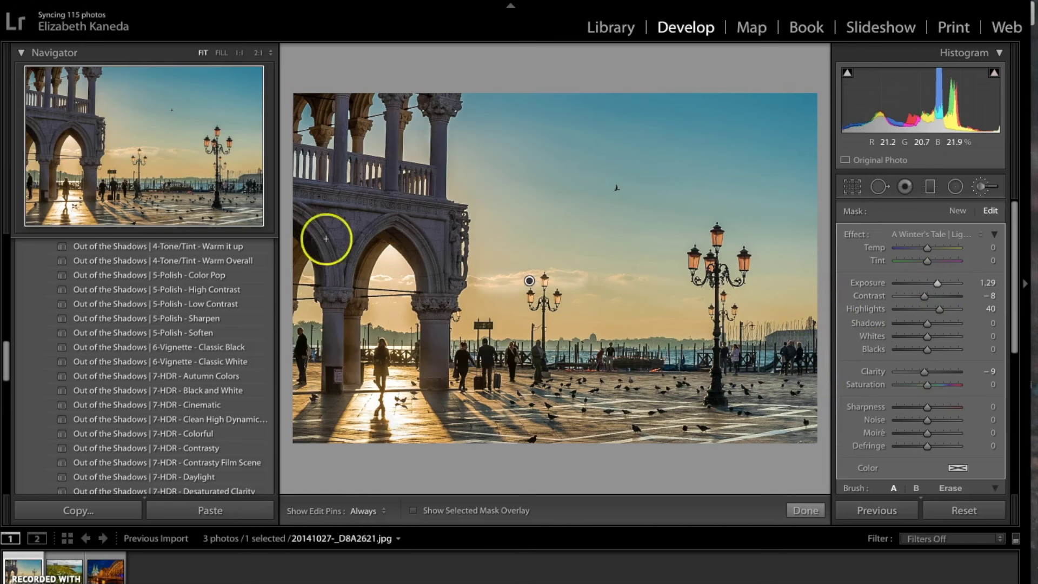
key(h)
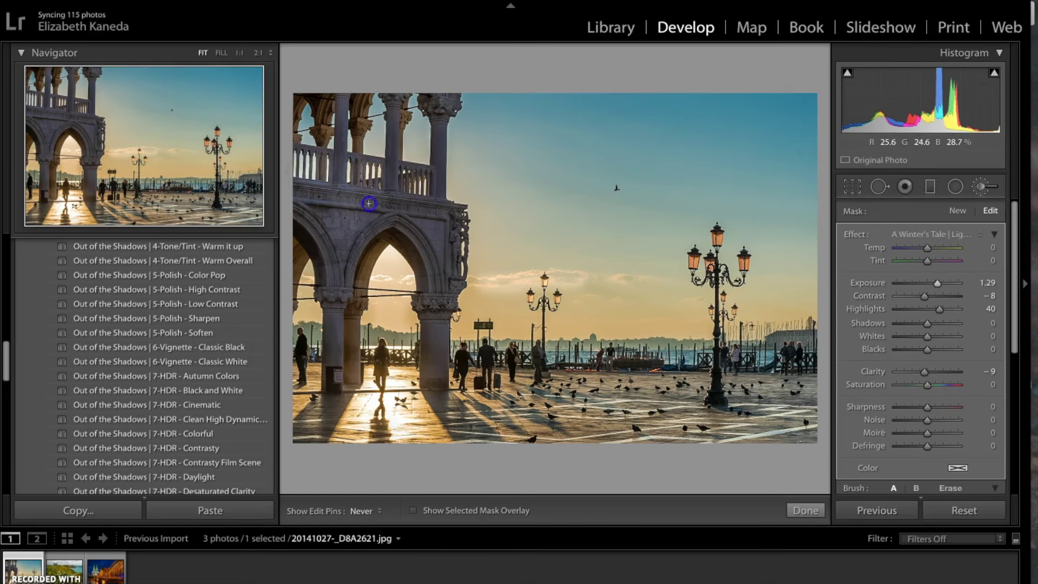
mouse_move(419, 239)
mouse_down()
mouse_move(452, 294)
mouse_move(436, 202)
mouse_move(436, 83)
mouse_move(388, 185)
mouse_move(390, 81)
mouse_up()
drag(336, 197, 338, 81)
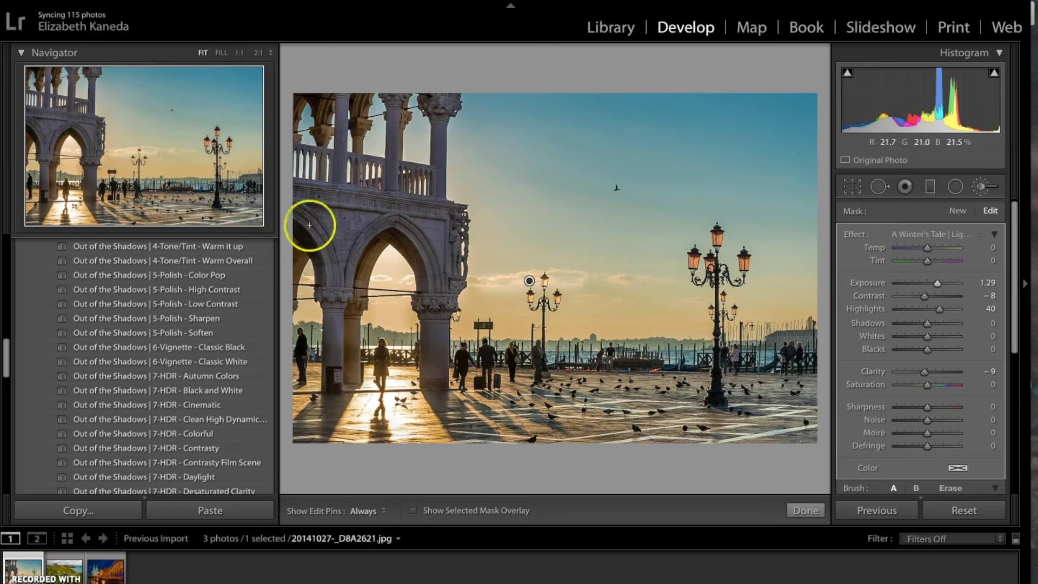
Step: Paint the brightening mask over the balcony columns, arch stonework, standing figures and the large lamp post
mouse_move(334, 120)
mouse_down()
mouse_move(303, 112)
mouse_move(315, 96)
mouse_move(371, 111)
mouse_up()
mouse_move(345, 221)
mouse_down()
mouse_move(294, 282)
mouse_move(308, 232)
mouse_up()
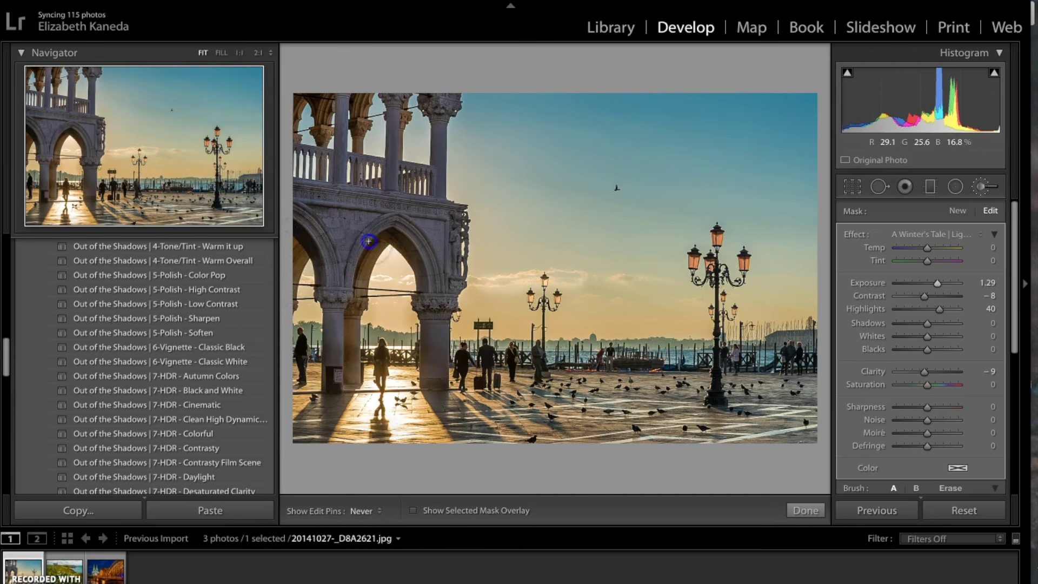
mouse_move(352, 357)
mouse_down()
mouse_move(368, 293)
mouse_move(402, 241)
mouse_up()
mouse_move(427, 293)
mouse_down()
mouse_move(436, 359)
mouse_move(464, 220)
mouse_up()
mouse_move(538, 356)
mouse_down()
mouse_move(536, 333)
mouse_move(511, 357)
mouse_move(510, 345)
mouse_move(495, 356)
mouse_move(459, 356)
mouse_move(481, 342)
mouse_move(513, 346)
mouse_up()
drag(722, 392, 722, 251)
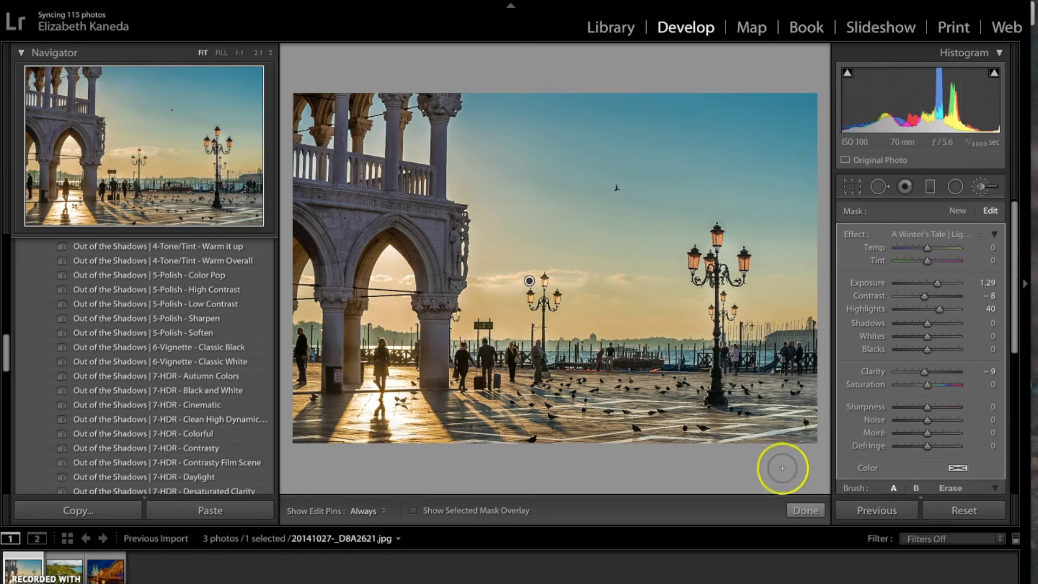
Step: Add a mask with the Out of the Shadows HDR "Light - ReduceHighlights" effect on the sunlit floor below the arch and set its exposure to -1.38
click(956, 212)
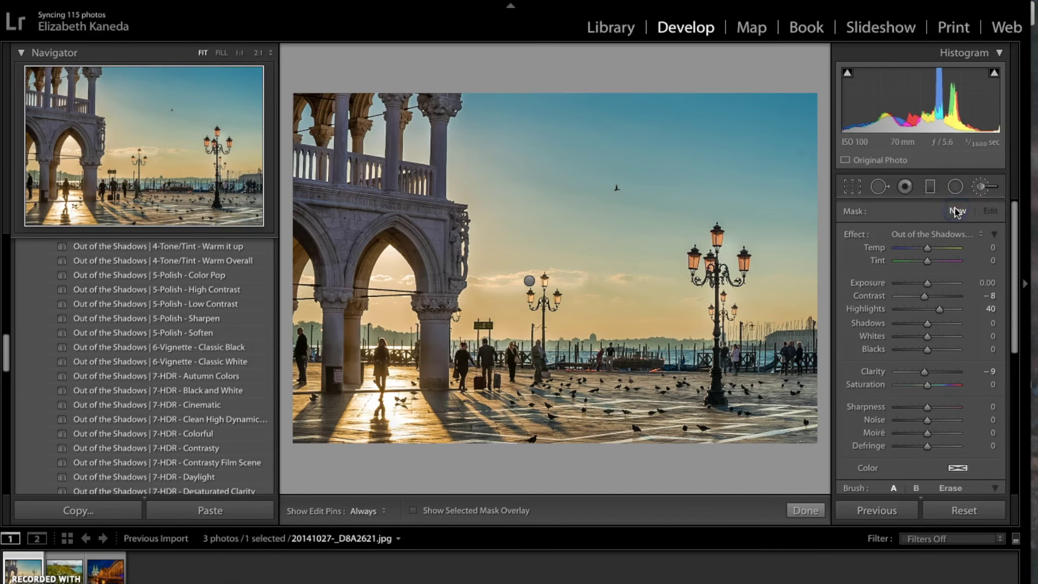
click(931, 235)
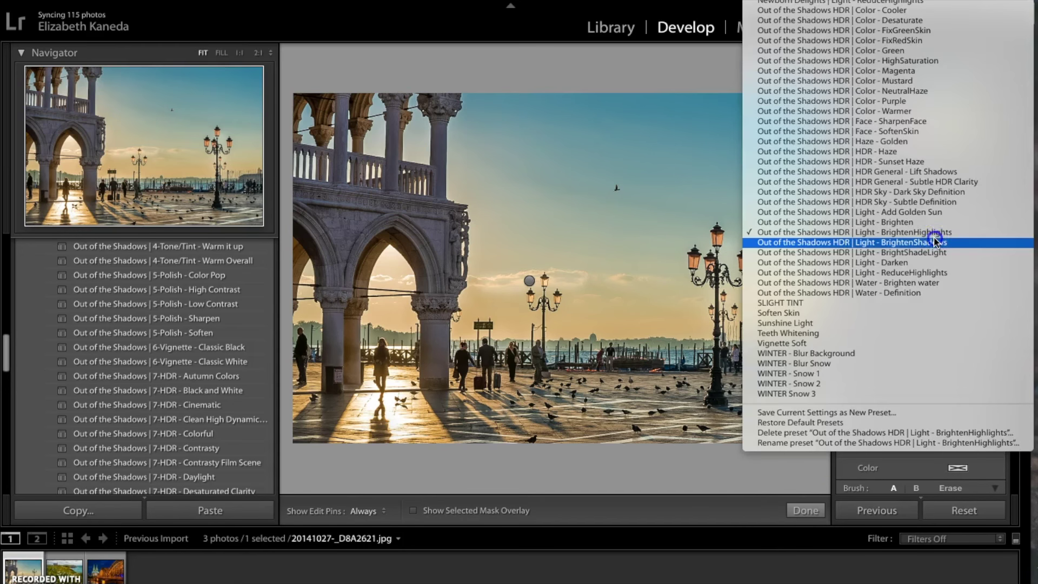
click(931, 273)
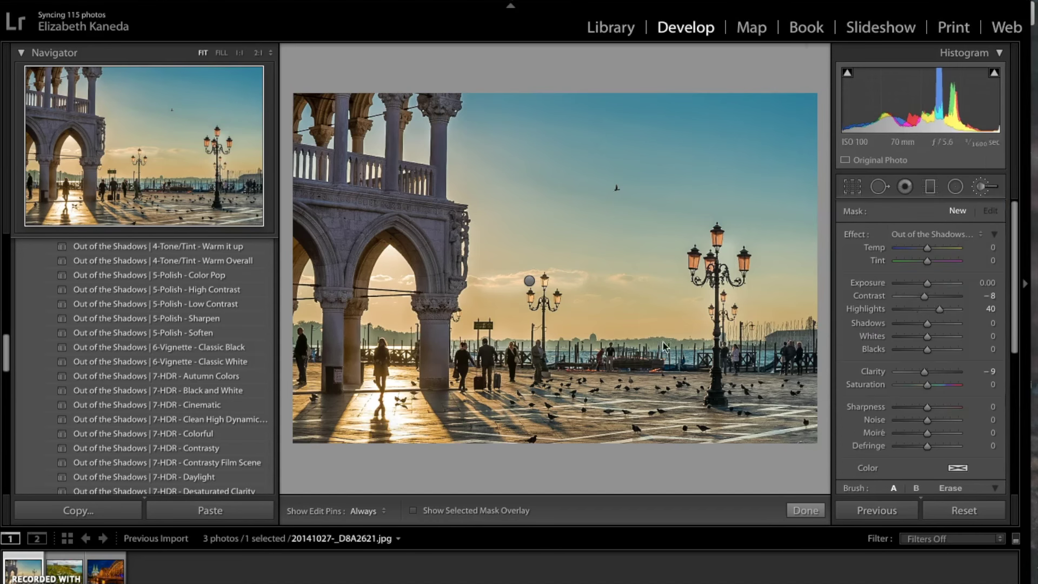
mouse_move(385, 409)
mouse_down()
mouse_move(365, 393)
mouse_move(368, 417)
mouse_move(395, 398)
mouse_move(388, 420)
mouse_move(403, 410)
mouse_move(366, 373)
mouse_move(382, 370)
mouse_move(359, 412)
mouse_move(372, 432)
mouse_up()
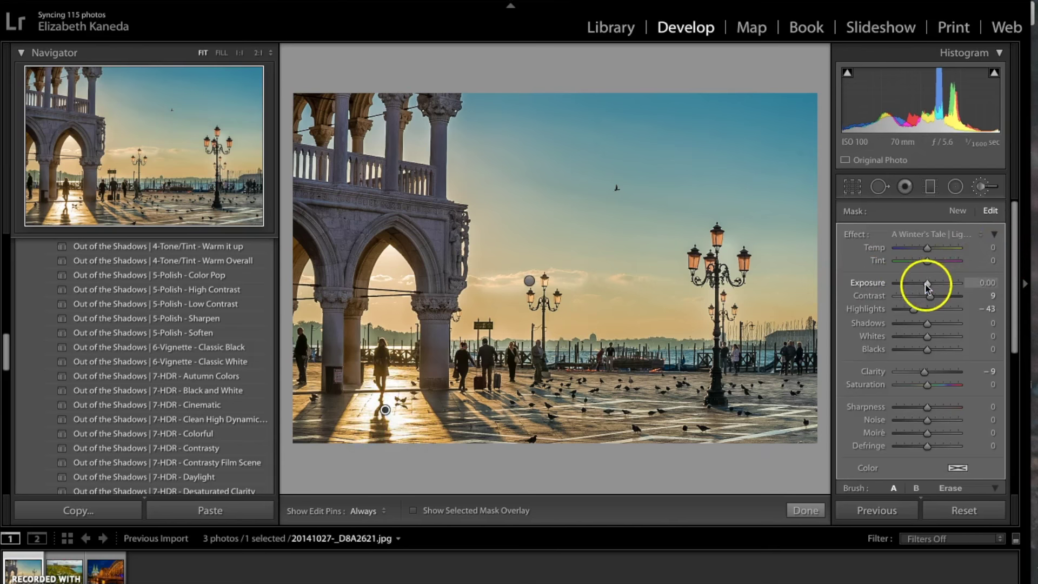
mouse_move(928, 286)
mouse_down()
mouse_move(897, 287)
mouse_move(916, 287)
mouse_up()
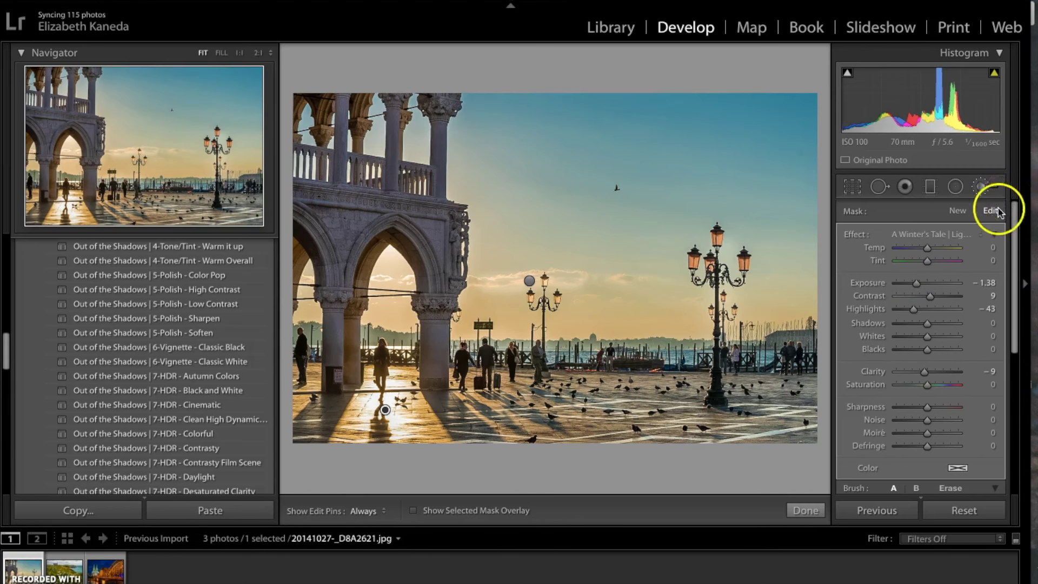
Step: Add a mask with the Out of the Shadows HDR "Haze - Golden" effect and paint it inside the bright arch opening
click(958, 212)
click(951, 234)
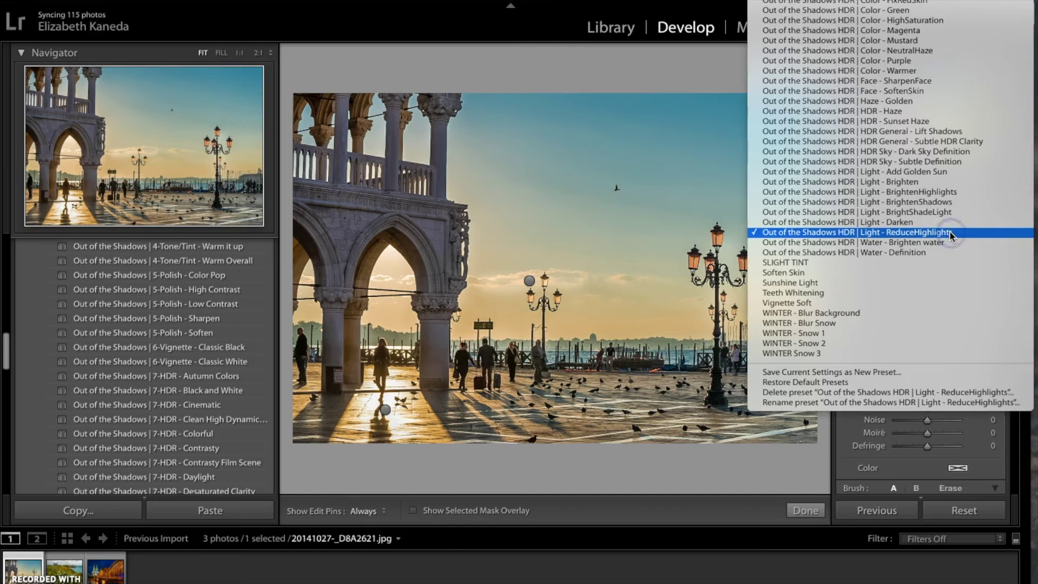
scroll(950, 234, up, 2)
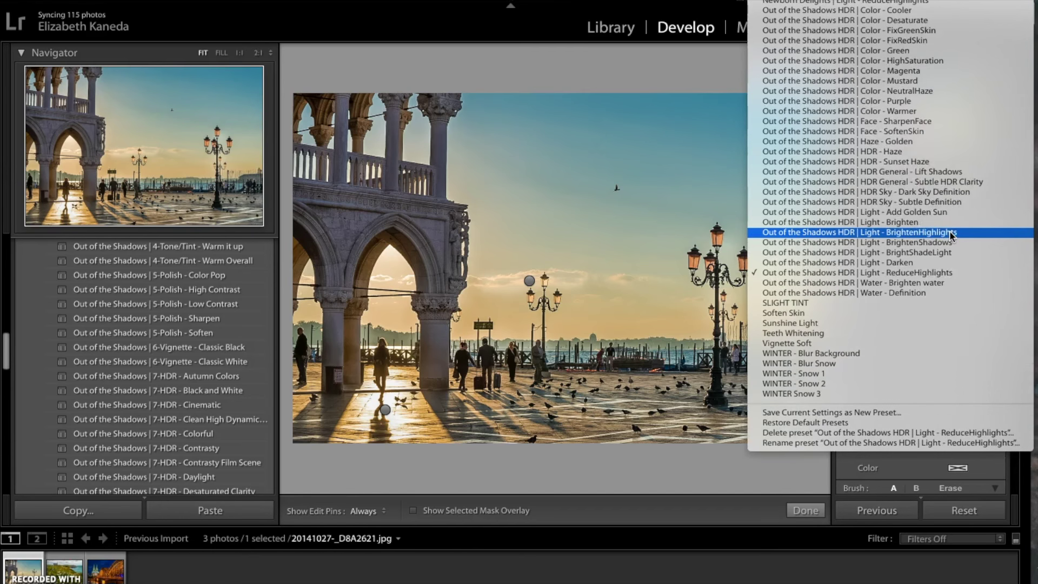
click(896, 142)
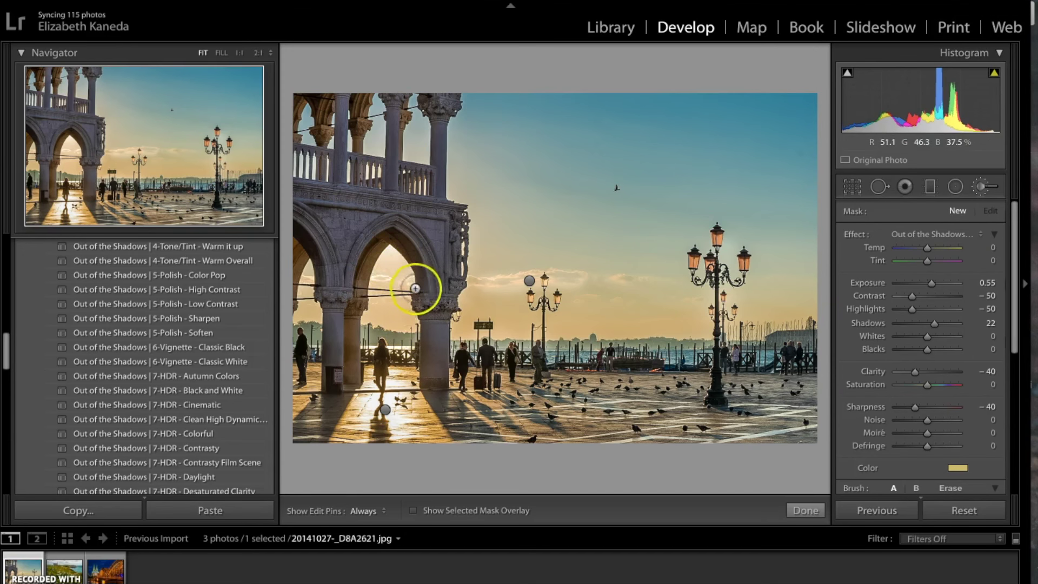
drag(383, 282, 392, 273)
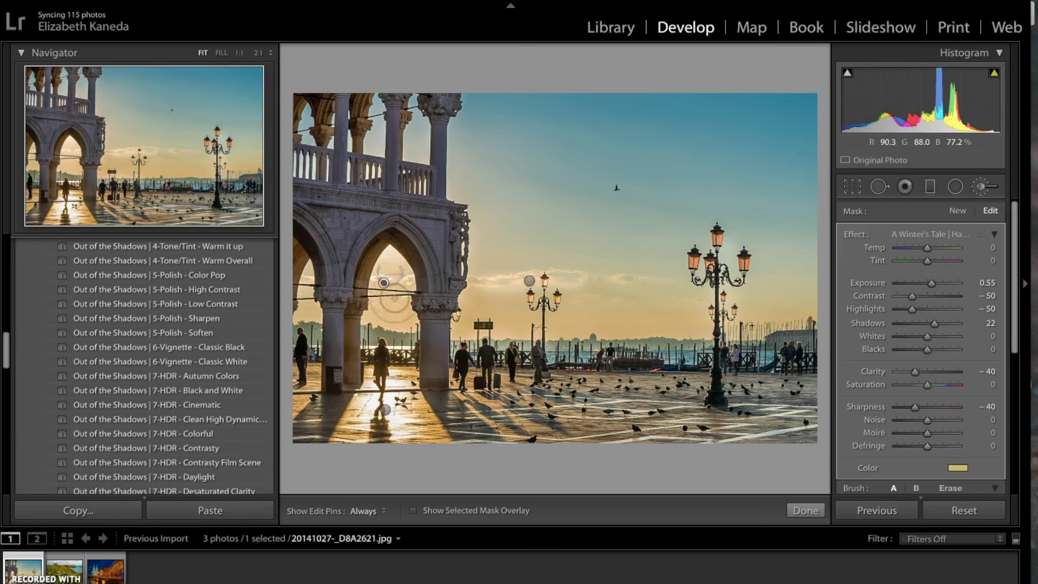
Step: Extend the golden haze mask over the plaza floor, the people with luggage and the base of the arch, toggling the edit pins
key(h)
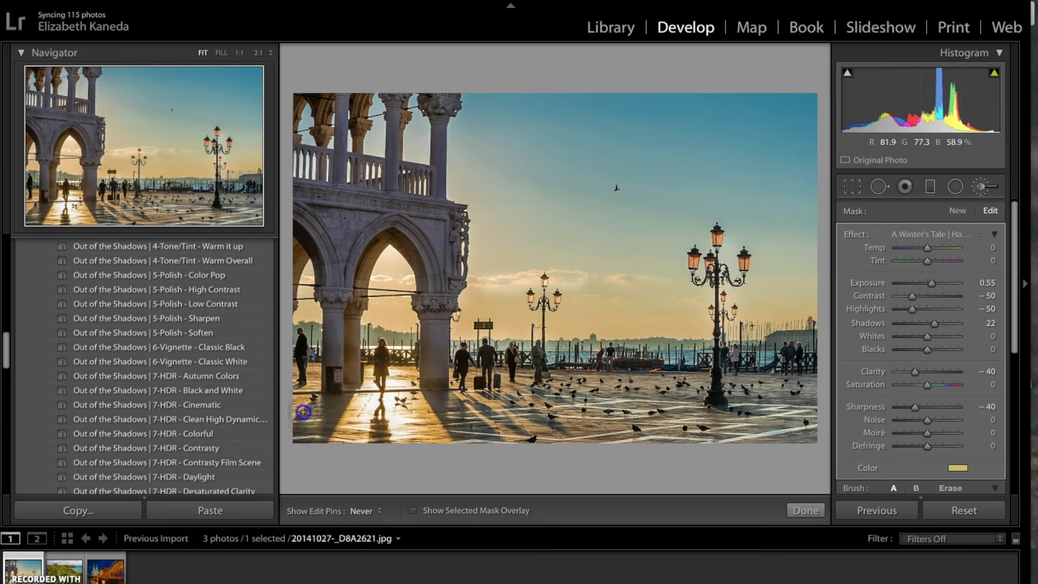
click(328, 399)
click(487, 393)
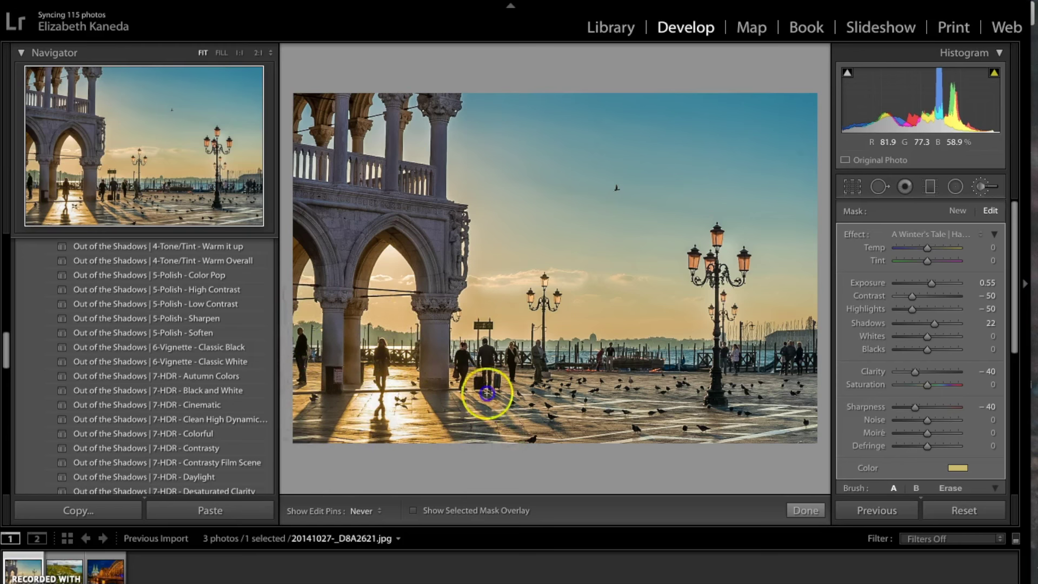
click(580, 425)
click(514, 394)
key(h)
mouse_move(492, 365)
mouse_down()
mouse_move(495, 344)
mouse_move(395, 313)
mouse_move(416, 310)
mouse_up()
key(h)
key(h)
click(459, 419)
mouse_move(433, 422)
mouse_down()
mouse_move(391, 340)
mouse_move(361, 418)
mouse_up()
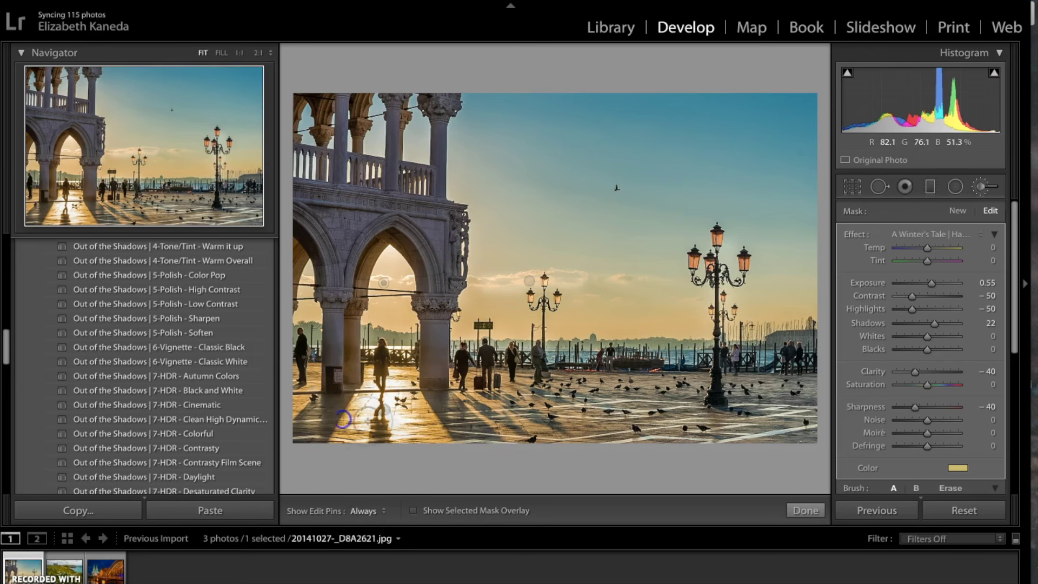
Step: Set the golden haze mask's temperature to 26, contrast to -21 and saturation to 26, and close the adjustment brush
drag(927, 248, 939, 250)
drag(914, 296, 921, 297)
drag(928, 385, 937, 387)
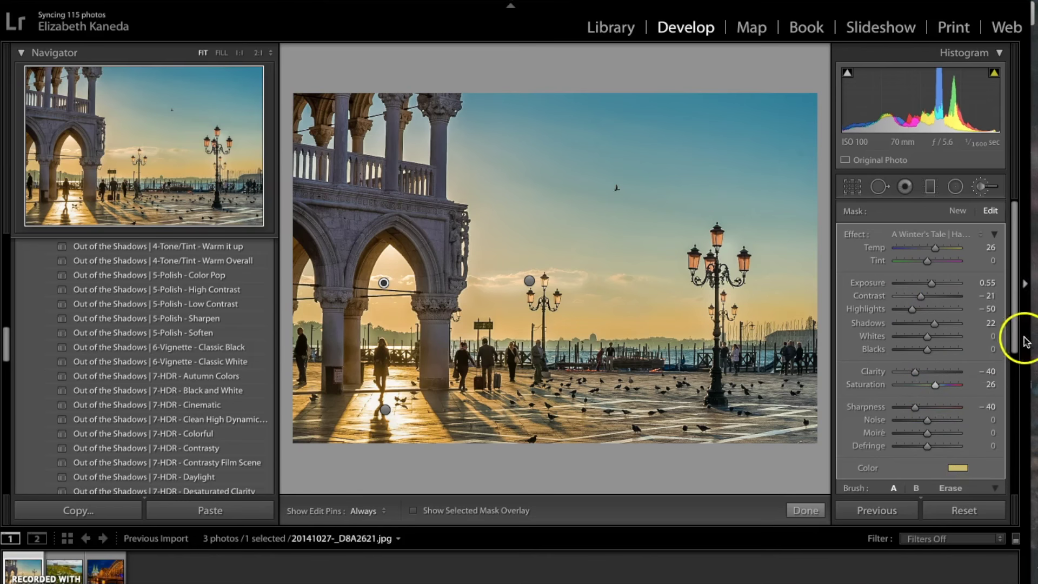
click(981, 186)
Step: Add a mask with the Out of the Shadows HDR "HDR Sky - Subtle Definition" effect and paint it across the sky and the arch opening
click(981, 186)
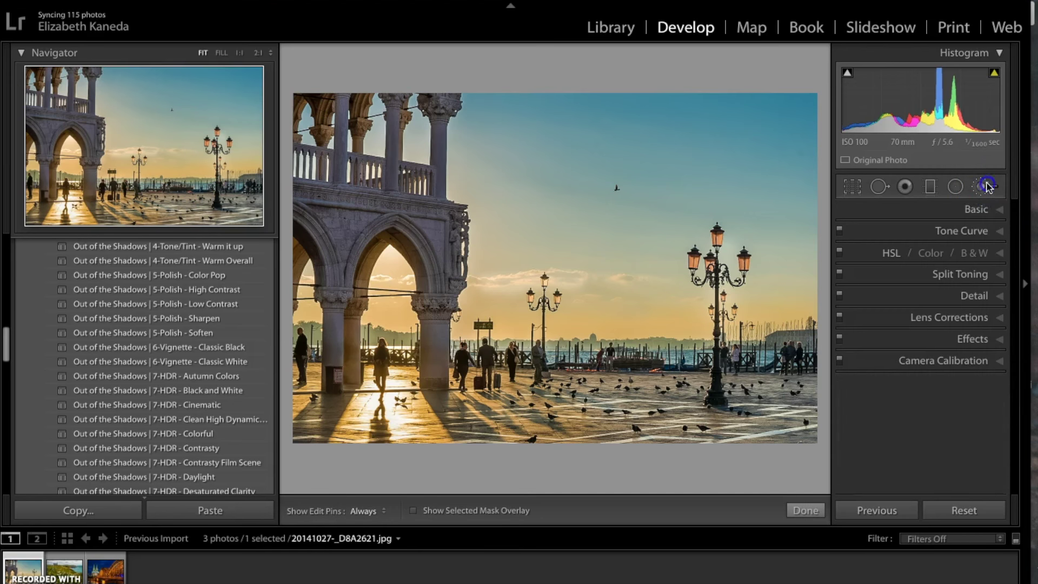
click(957, 211)
click(955, 236)
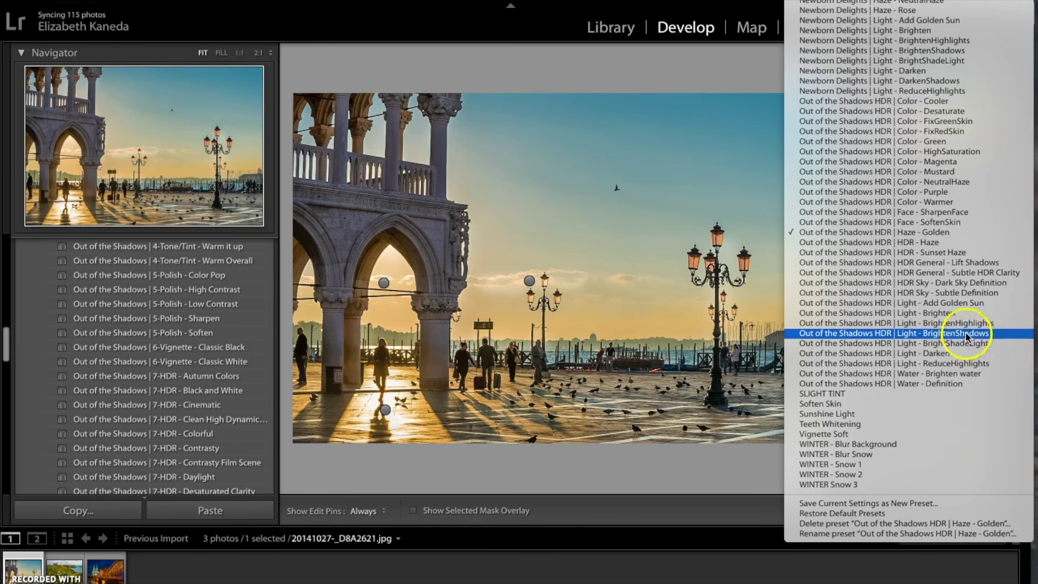
click(959, 296)
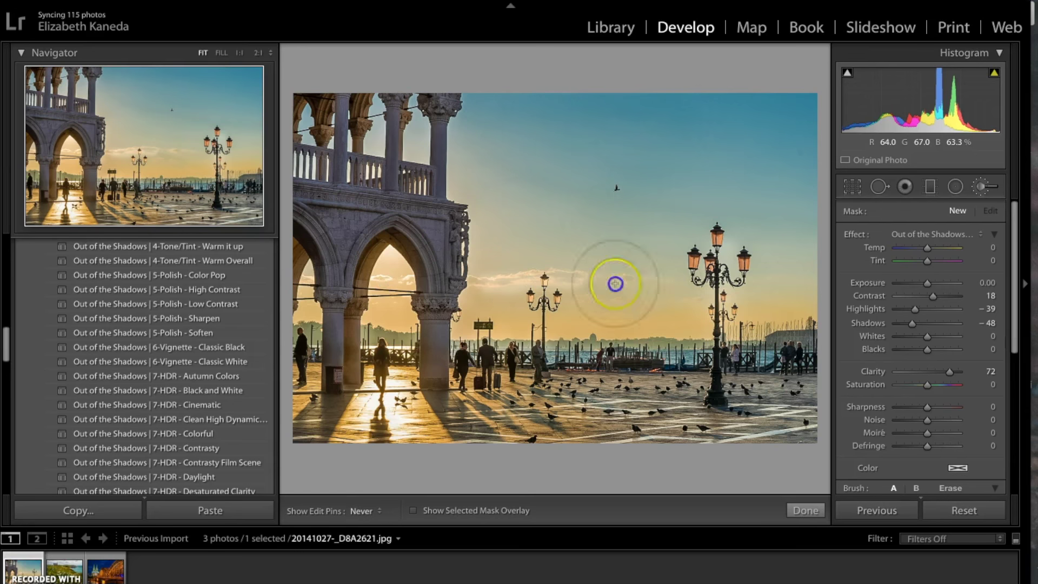
mouse_move(589, 282)
mouse_down()
mouse_move(615, 275)
mouse_move(661, 288)
mouse_move(519, 253)
mouse_move(479, 293)
mouse_move(512, 292)
mouse_up()
mouse_move(403, 301)
mouse_down()
mouse_move(375, 262)
mouse_move(427, 268)
mouse_up()
mouse_move(534, 283)
mouse_down()
mouse_move(732, 277)
mouse_move(640, 323)
mouse_move(783, 288)
mouse_move(757, 181)
mouse_move(671, 165)
mouse_move(729, 123)
mouse_move(771, 184)
mouse_move(803, 146)
mouse_move(665, 110)
mouse_move(811, 171)
mouse_move(610, 107)
mouse_move(542, 133)
mouse_move(612, 110)
mouse_move(538, 172)
mouse_move(495, 140)
mouse_move(492, 88)
mouse_move(799, 148)
mouse_move(780, 161)
mouse_move(905, 237)
mouse_move(804, 197)
mouse_move(719, 121)
mouse_move(745, 128)
mouse_up()
key(h)
click(982, 249)
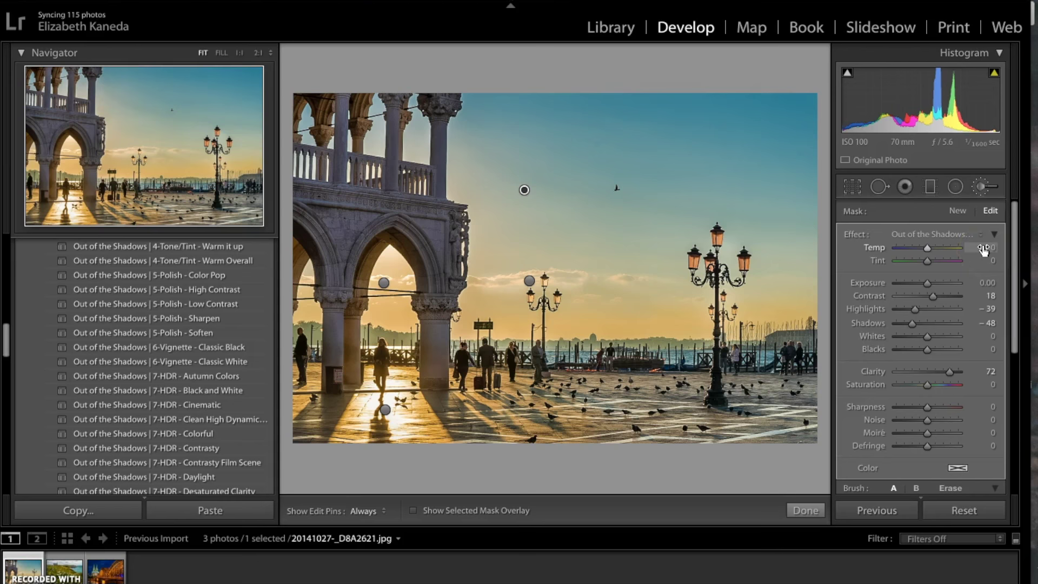
click(982, 187)
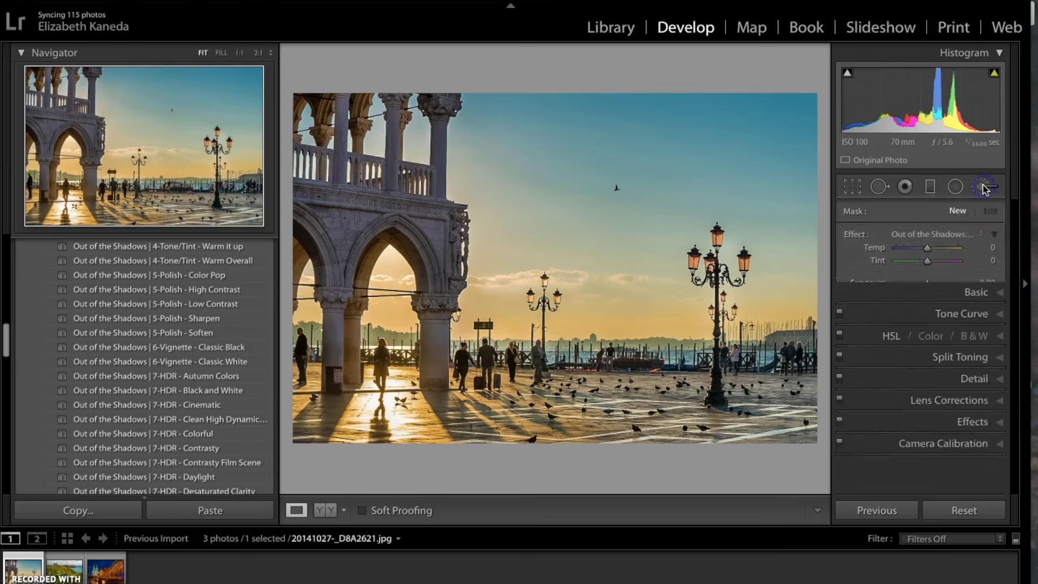
Step: Start a new brush mask with the Out of the Shadows HDR "HDR - Sunset Haze" effect
click(982, 185)
click(956, 211)
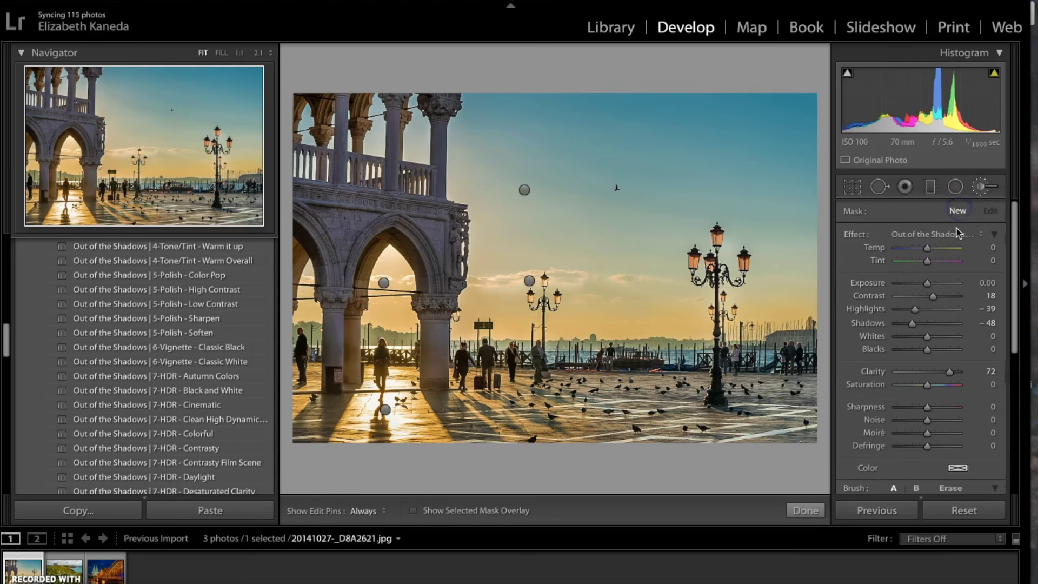
click(957, 234)
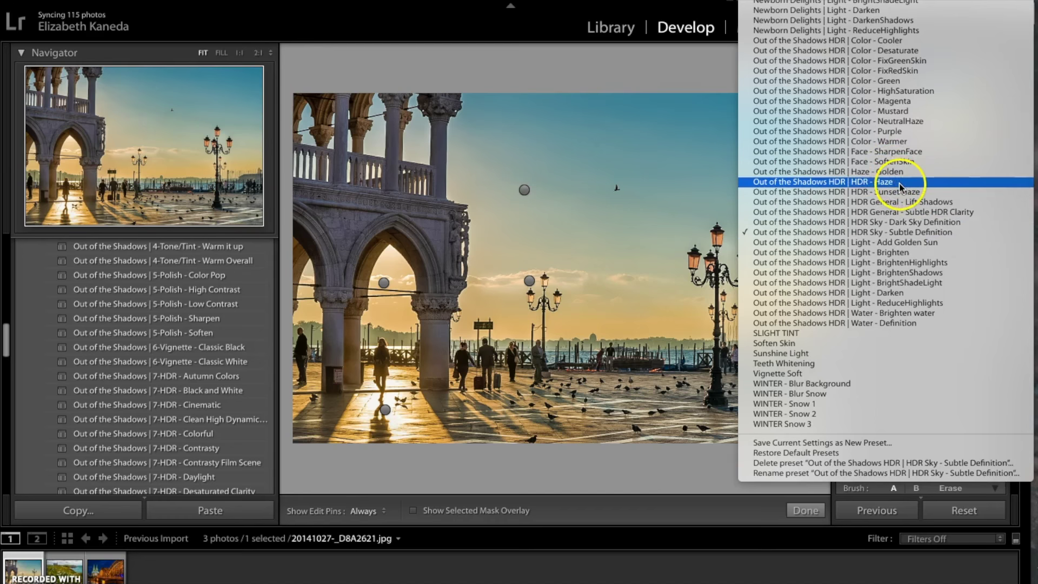
drag(900, 184, 899, 184)
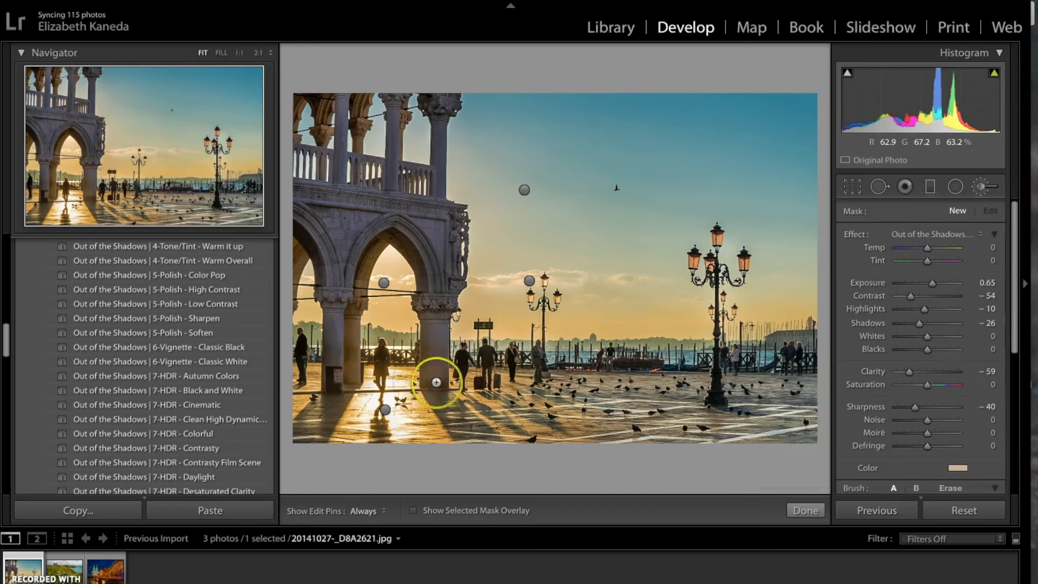
Step: Paint the sunset haze over the sunlit floor around the walking figure and along the waterfront, toggling the edit pins
drag(367, 409, 350, 414)
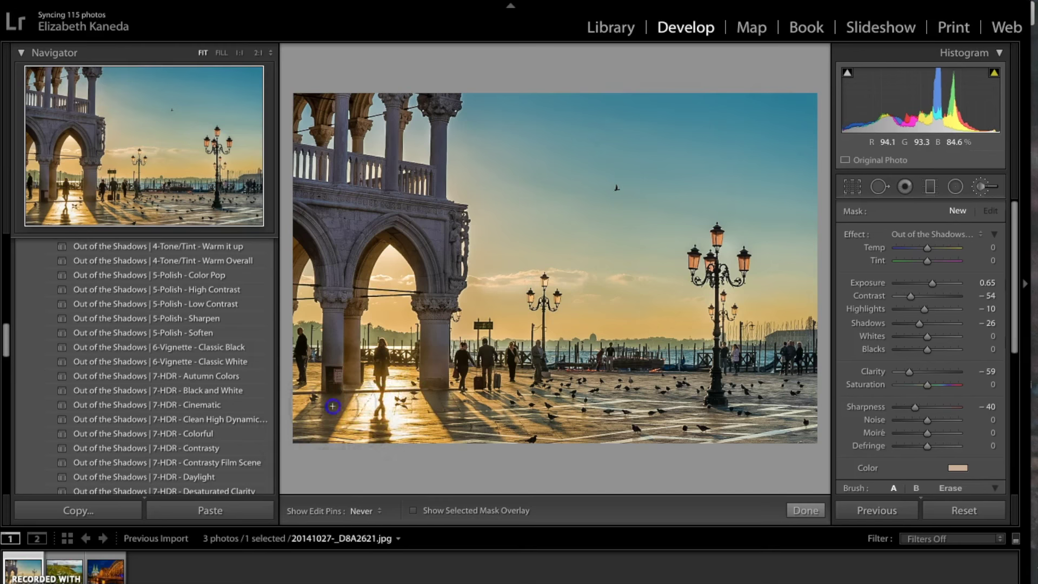
key(h)
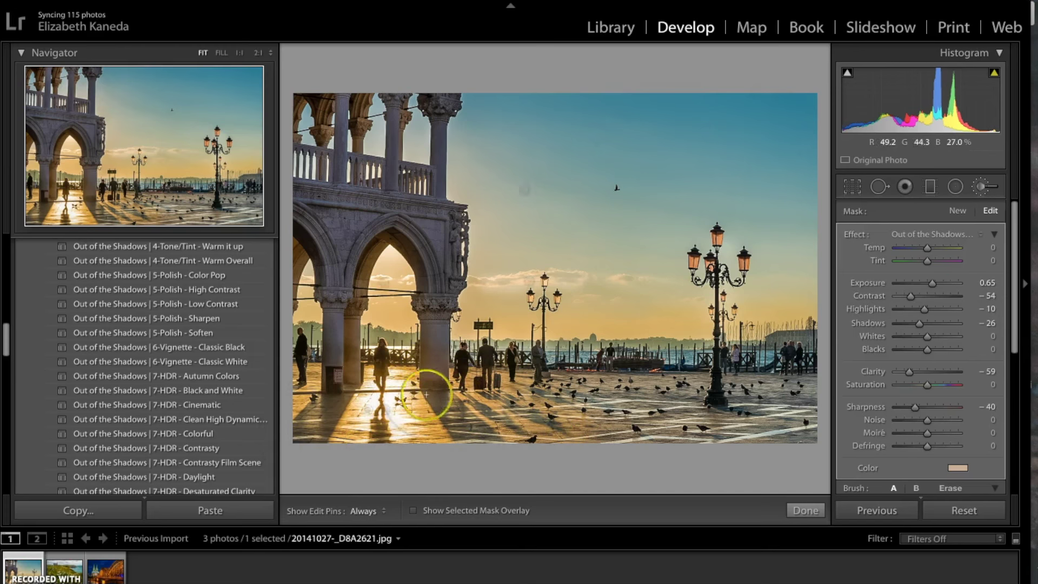
key(h)
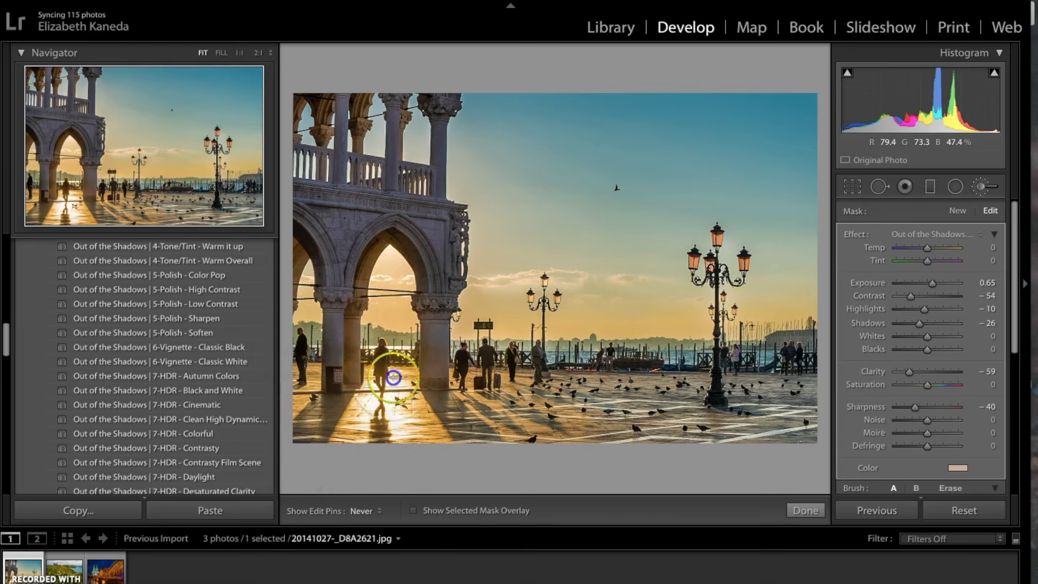
key(h)
key(h)
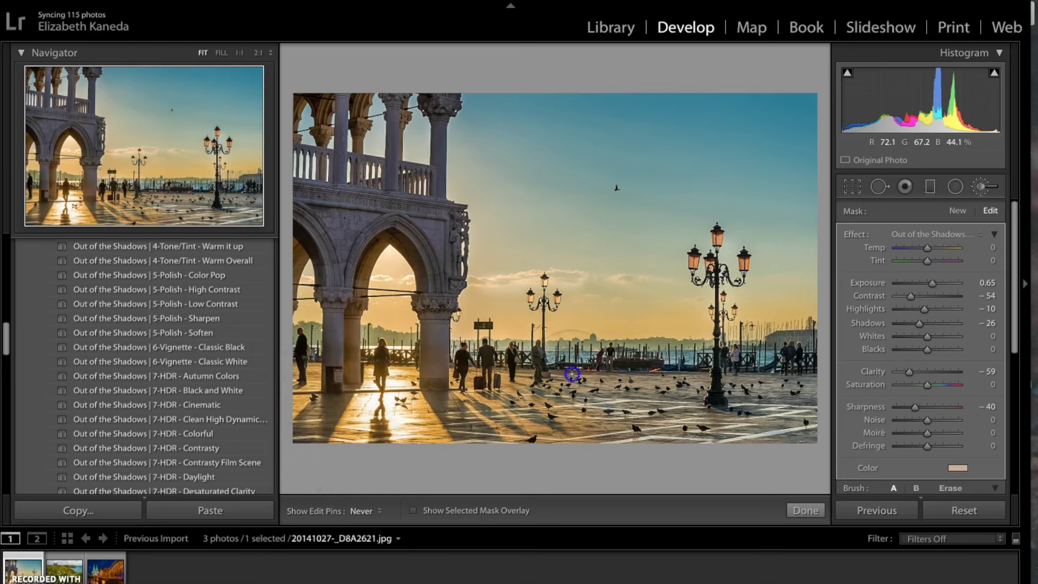
key(h)
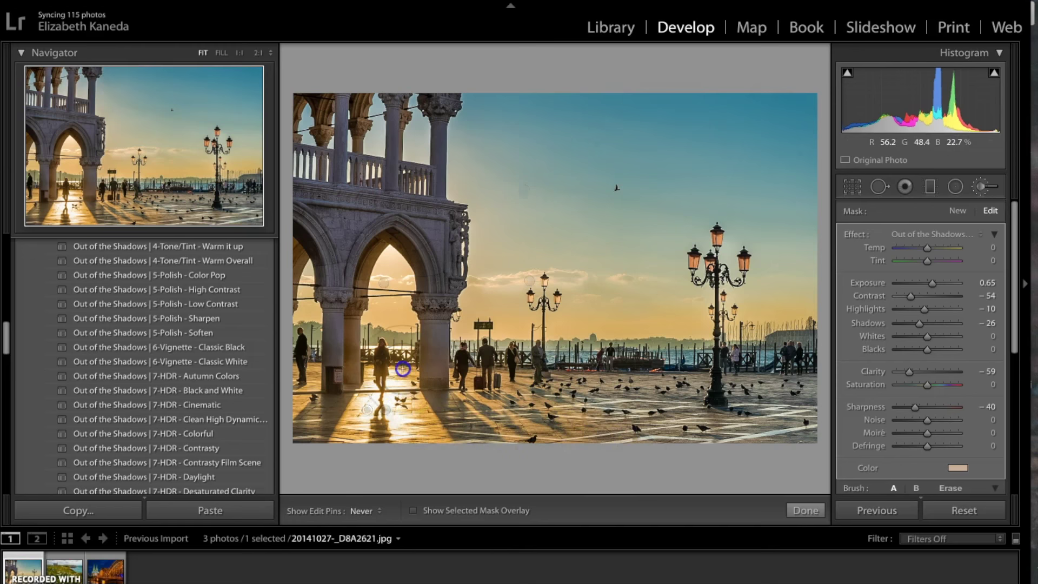
key(h)
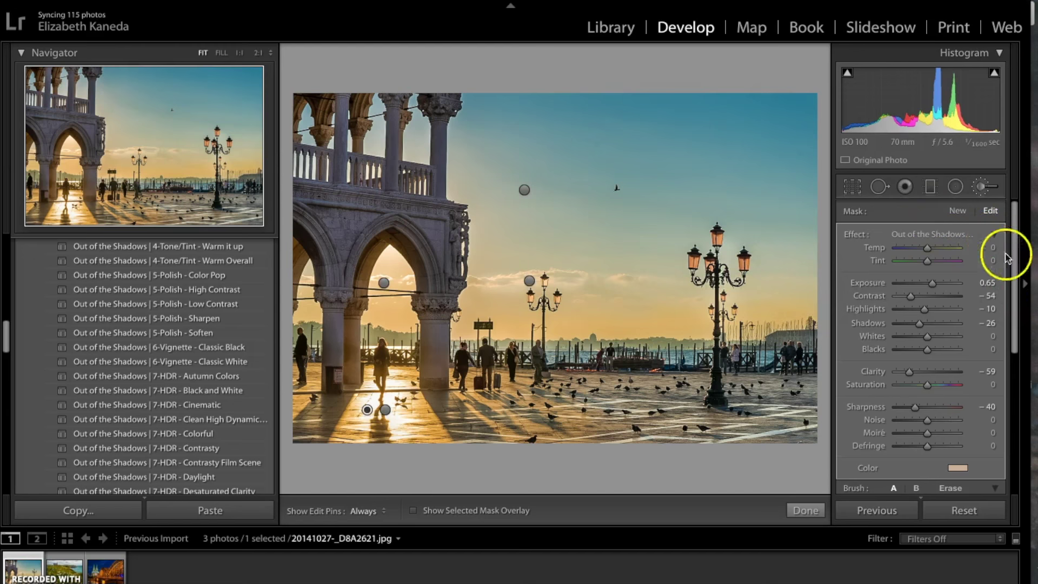
click(972, 239)
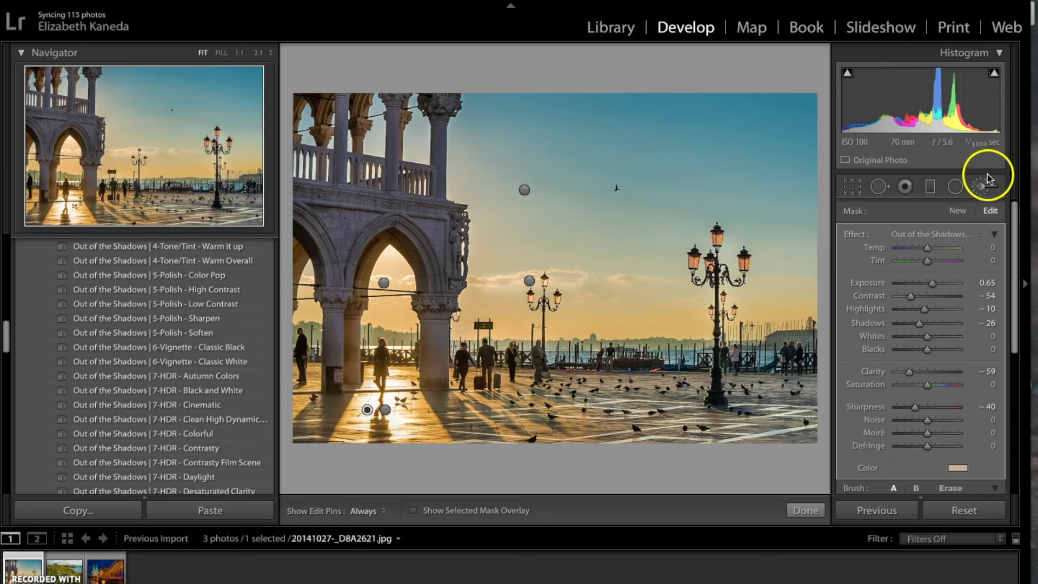
Step: Add a mask with the Out of the Shadows HDR "HDR General - Lift Shadows" effect and paint it over the building's columns and facade
click(957, 210)
click(962, 238)
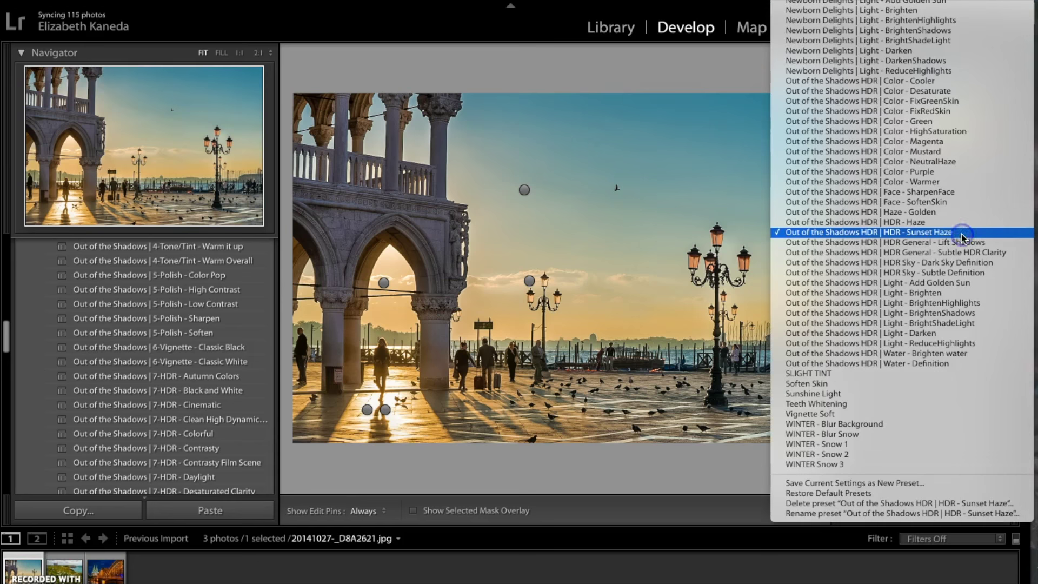
click(963, 243)
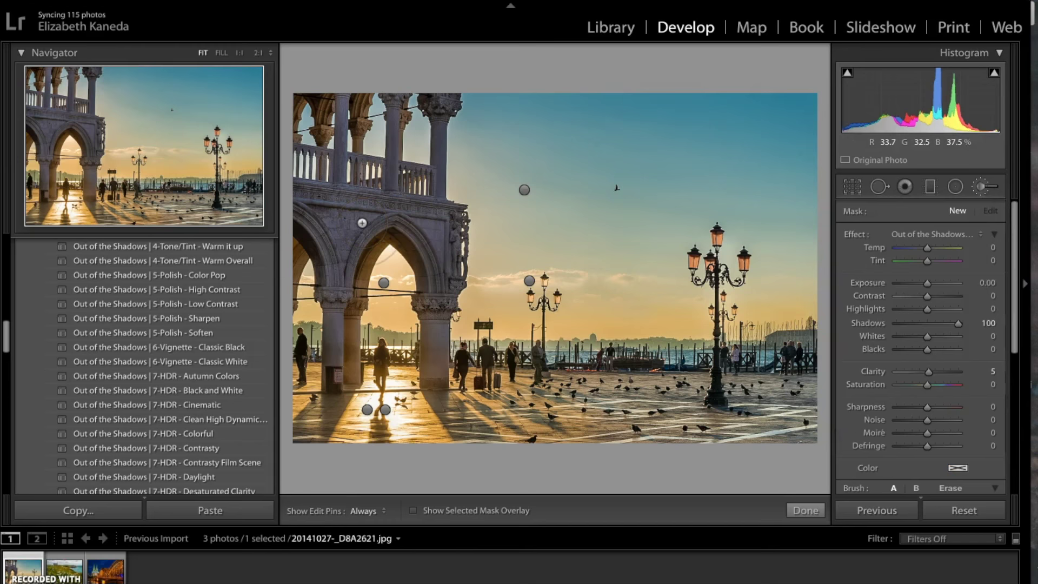
key(h)
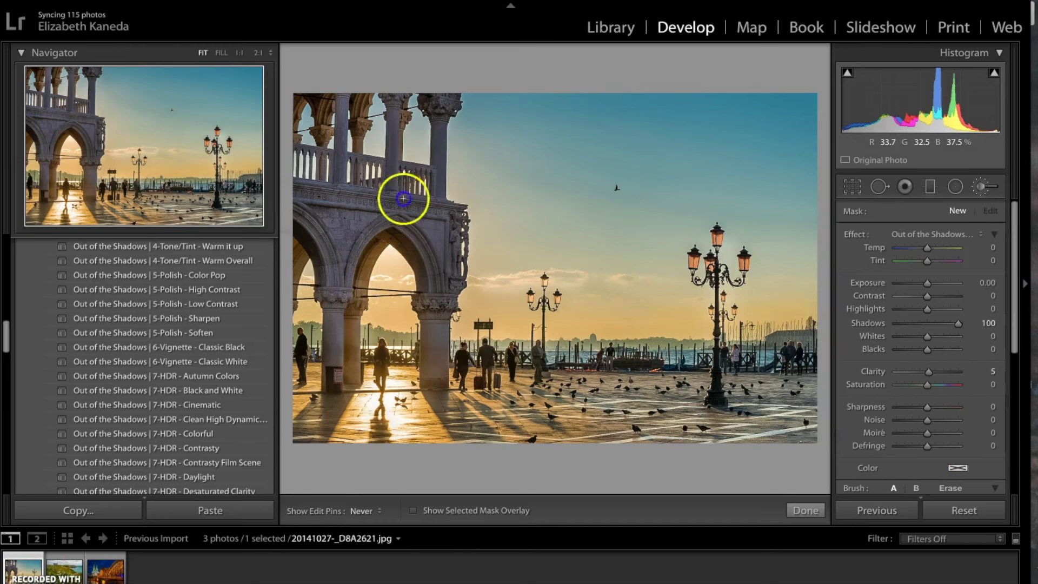
mouse_move(432, 381)
mouse_down()
mouse_move(450, 280)
mouse_move(438, 112)
mouse_up()
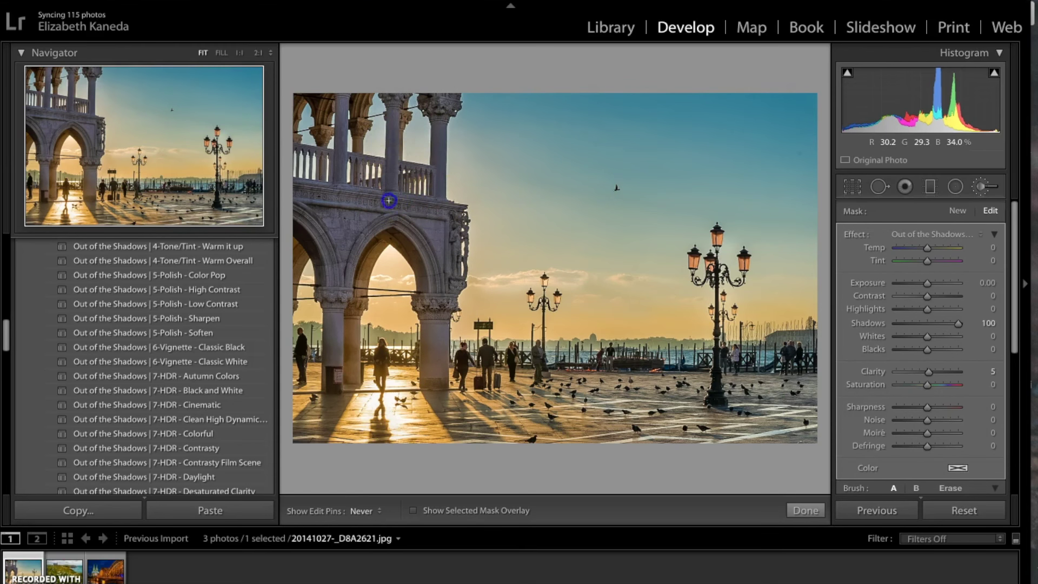
Step: Extend the shadow-lifting mask over the waterfront, the standing figures, the arch base and the plaza floor, and close the adjustment brush
click(670, 359)
click(615, 358)
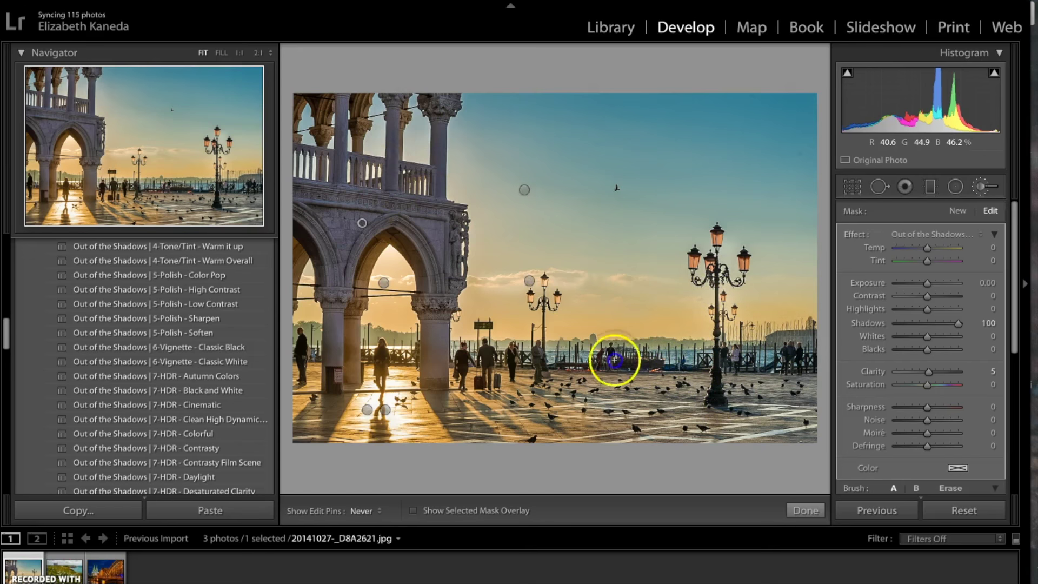
click(311, 366)
key(h)
mouse_move(417, 243)
mouse_down()
mouse_move(459, 325)
mouse_move(392, 423)
mouse_up()
mouse_move(300, 429)
mouse_down()
mouse_move(346, 376)
mouse_move(306, 440)
mouse_up()
click(424, 369)
click(804, 397)
key(h)
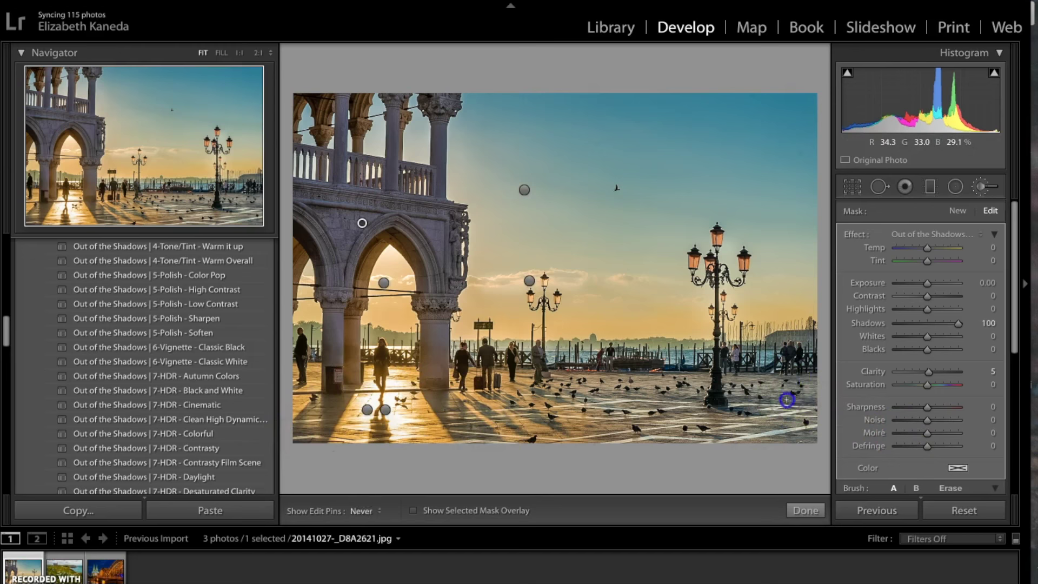
click(983, 188)
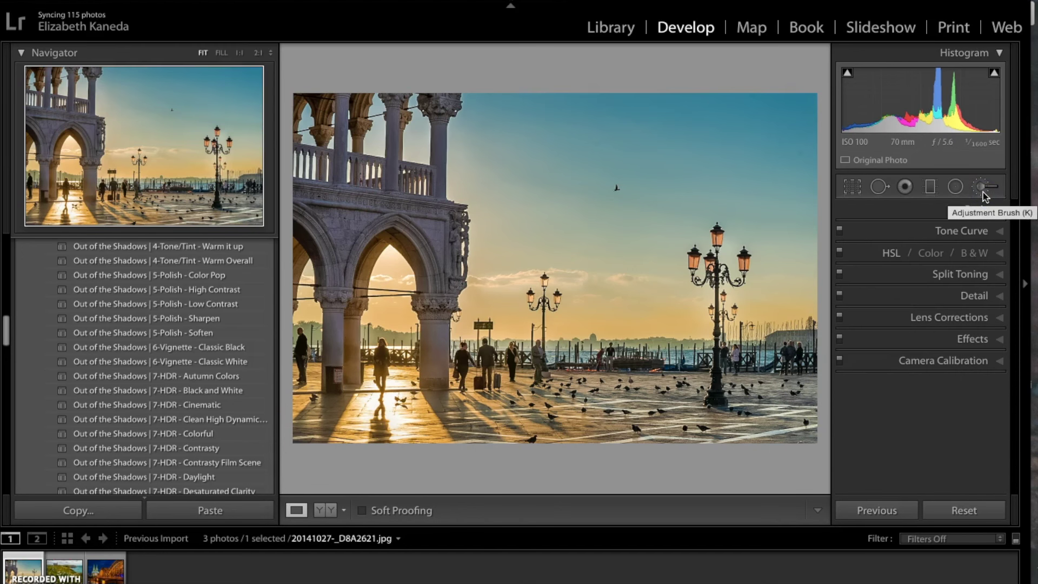
Step: Compare the plaza photo before and after the edits side by side, and return to the single-image view
click(327, 512)
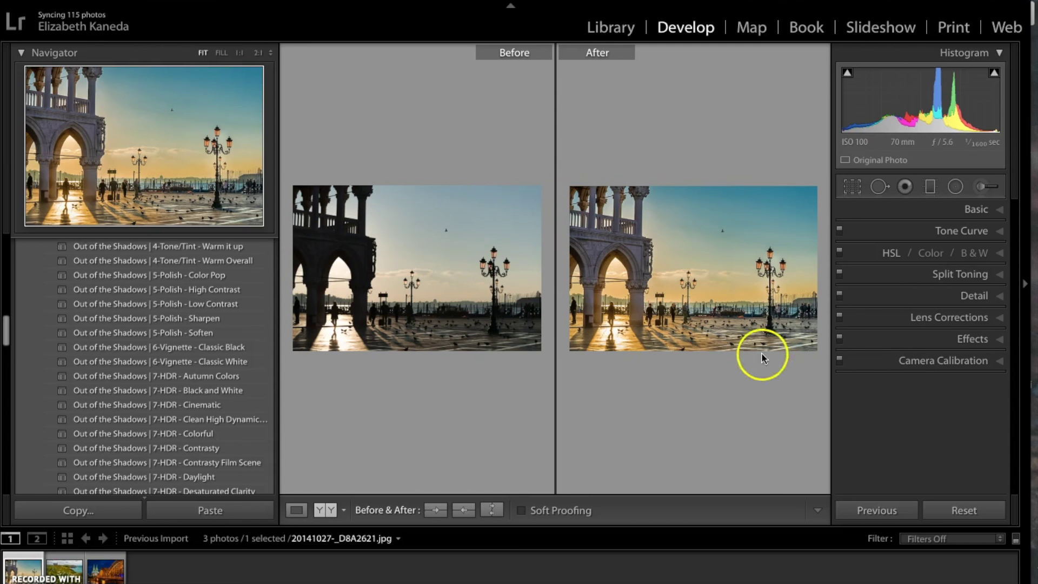
click(298, 515)
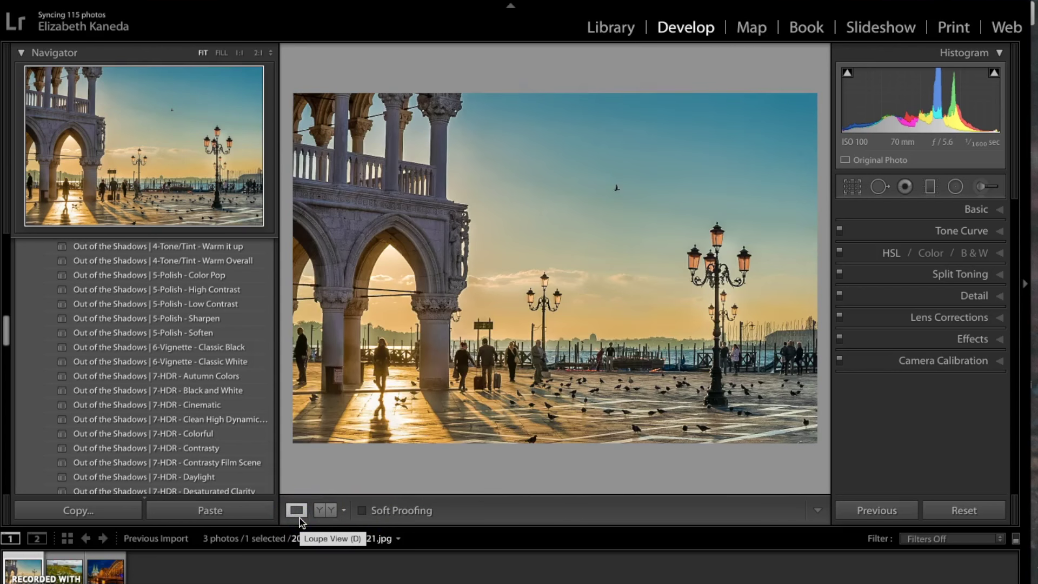